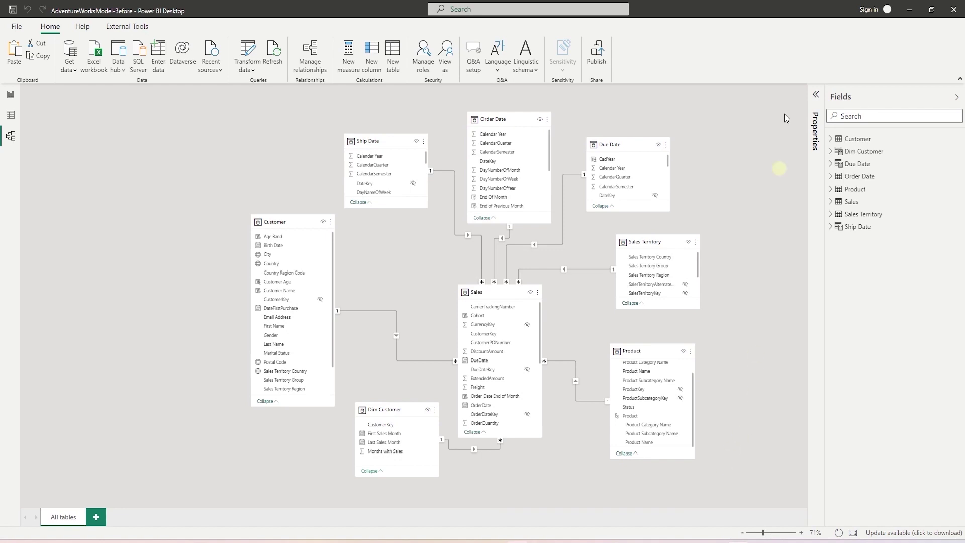
- Bring up the PowerBI AdvWorks Dashboard-1 report window from the taskbar
mouse_move(693, 541)
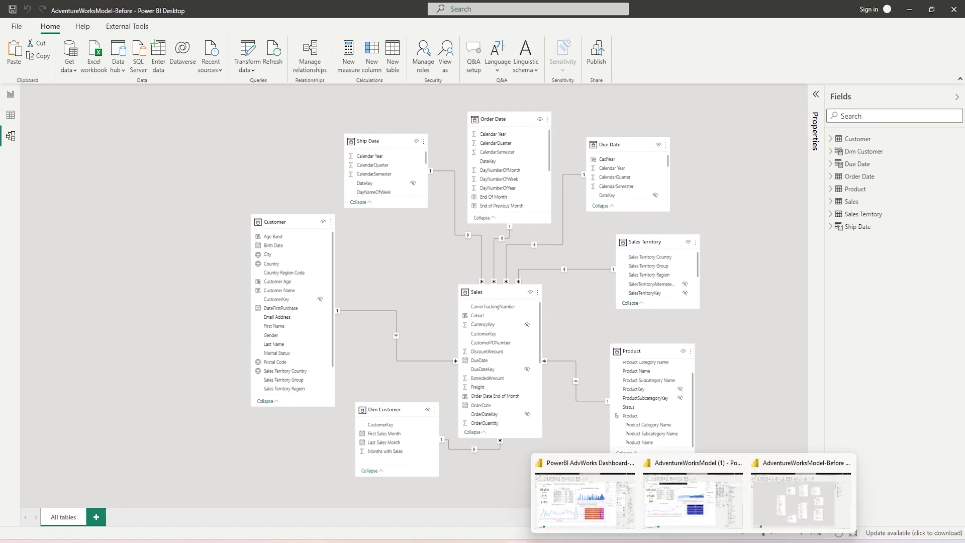
click(575, 517)
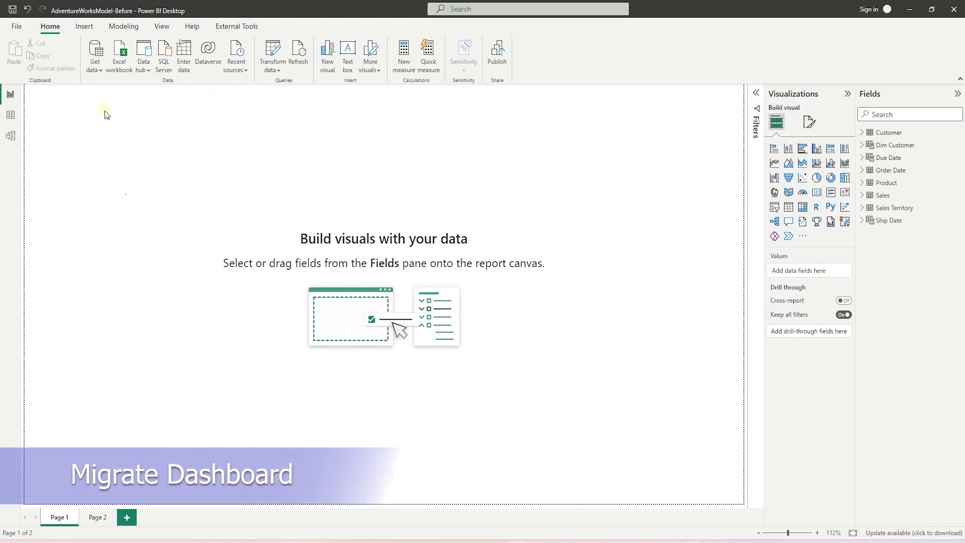
- Paste the AdventureWorks logo and shrink it slightly in the top-left corner of Page 1
key(ctrl+v)
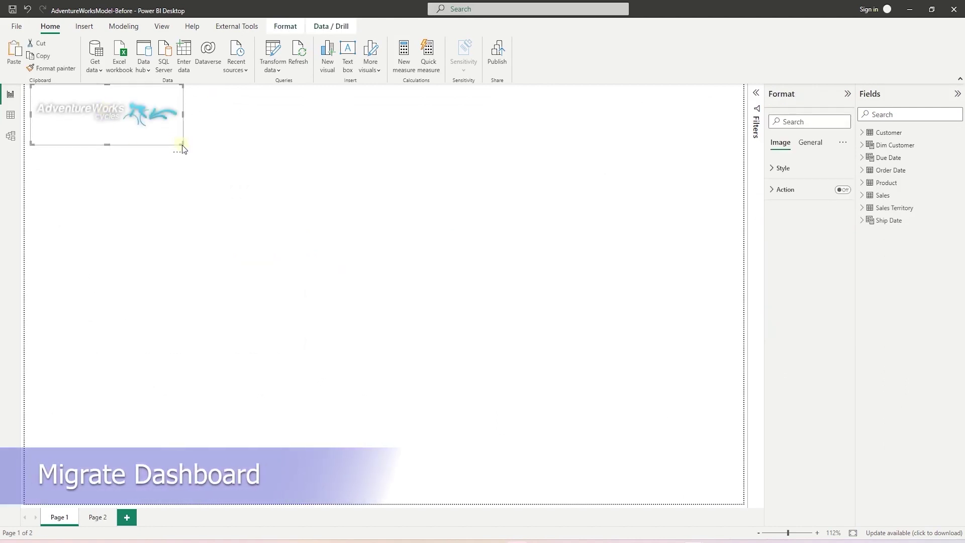
drag(181, 144, 161, 136)
click(288, 140)
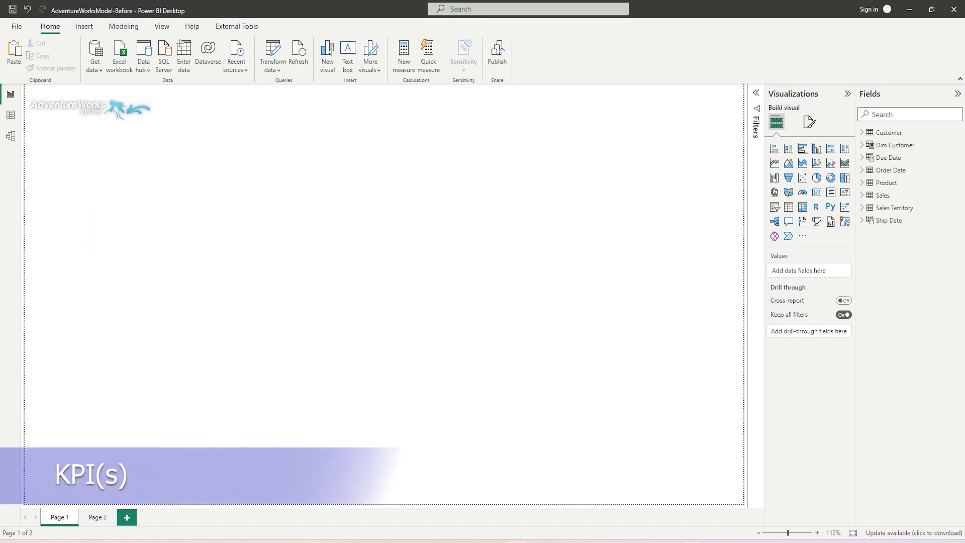
- Paste the CM Sales card and move it just below the logo
key(ctrl+v)
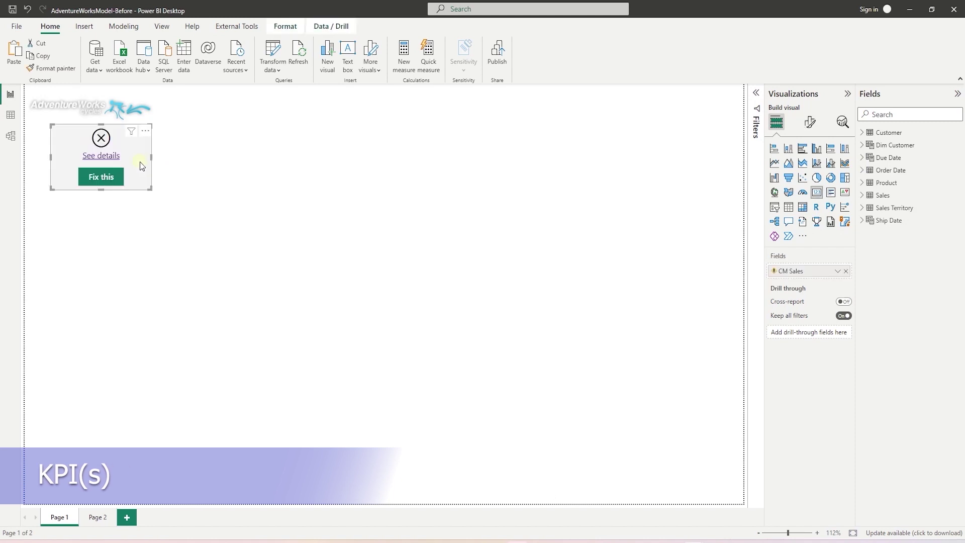
mouse_move(137, 152)
mouse_down()
mouse_move(113, 161)
mouse_move(124, 155)
mouse_up()
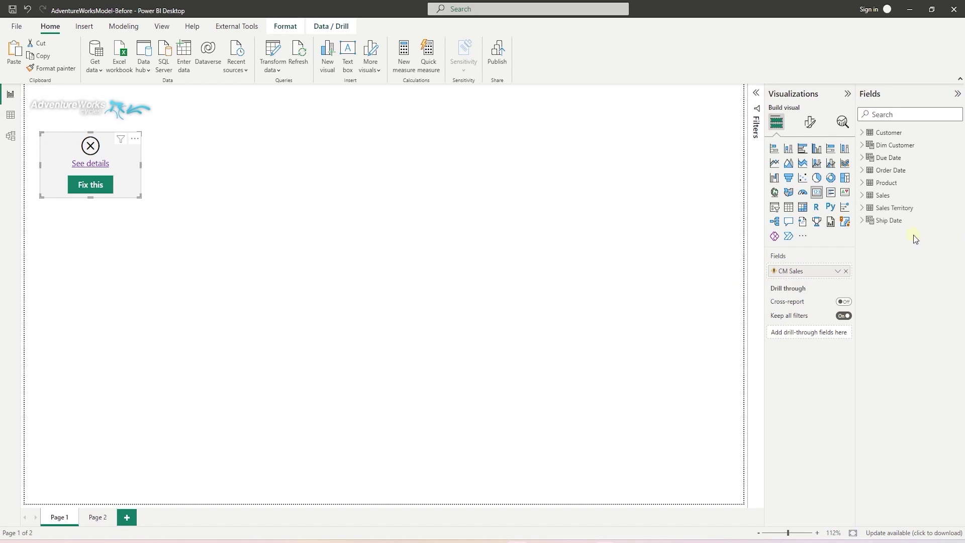
mouse_move(888, 200)
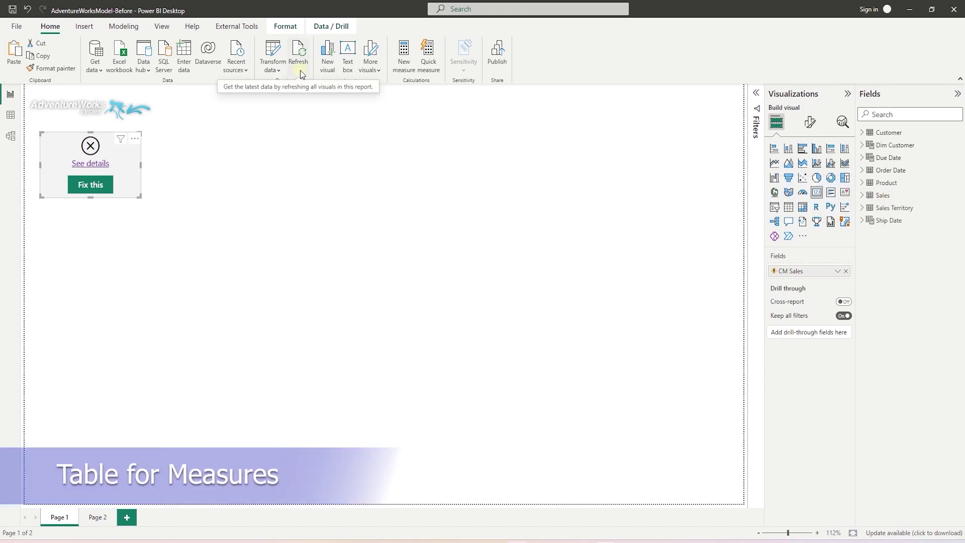
- Create the calculated table Calc = {BLANK()} and expand the Calc and Sales tables in Fields
click(111, 28)
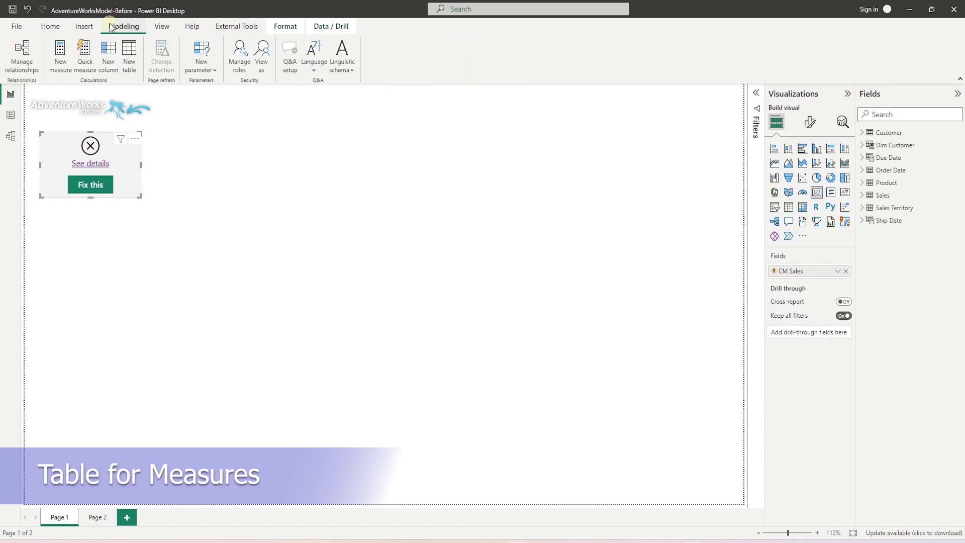
click(134, 57)
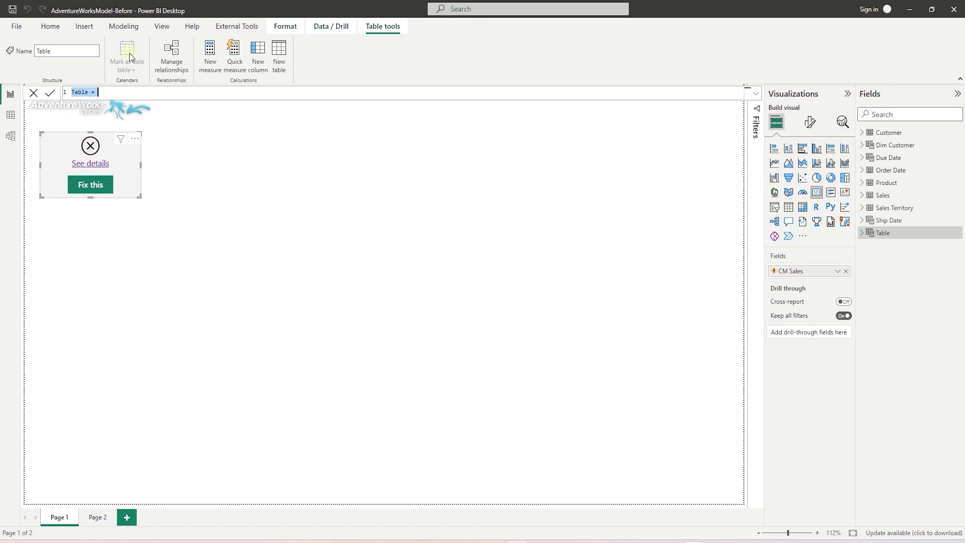
key(BackSpace)
text(Calc = {BLANK()})
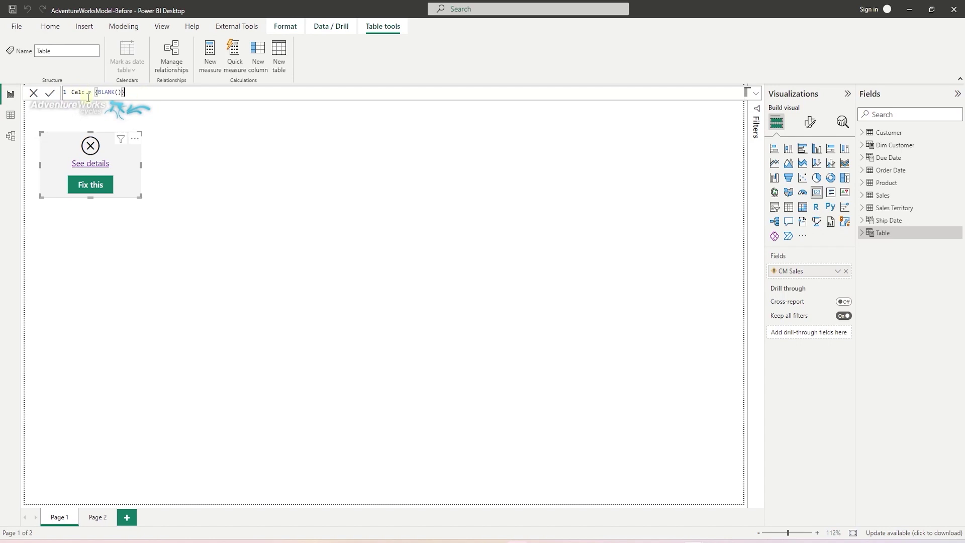
click(51, 95)
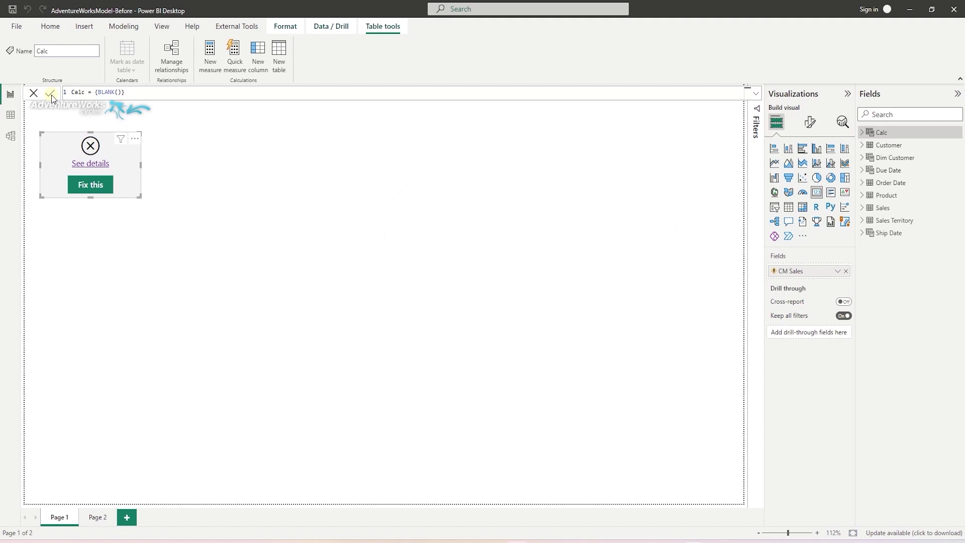
click(862, 133)
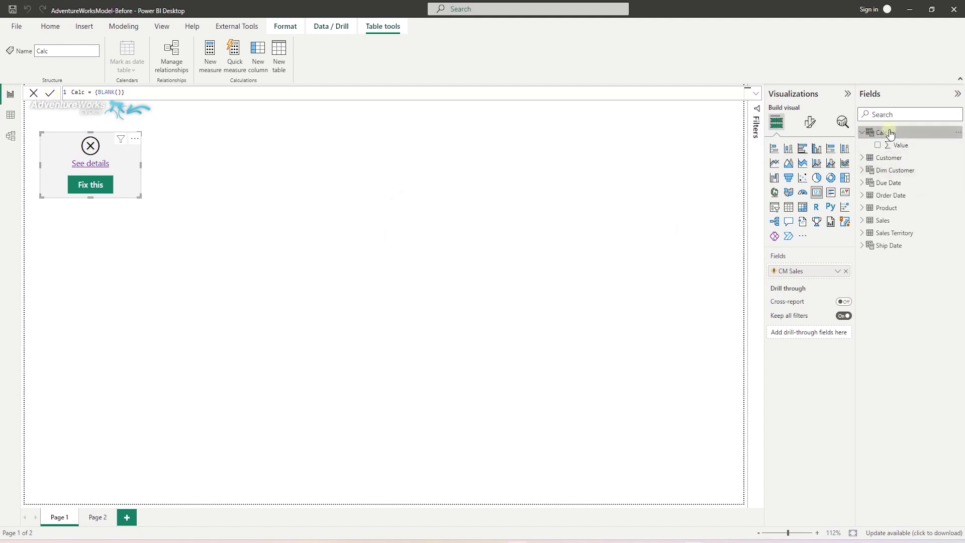
click(861, 221)
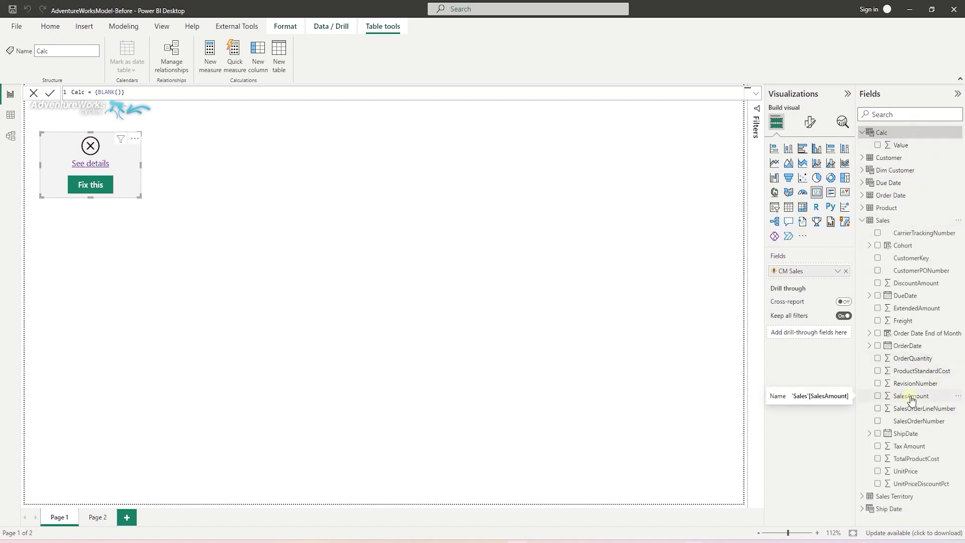
- Add the measure Sales = SUM(Sales[SalesAmount]) to the Calc table
right_click(884, 133)
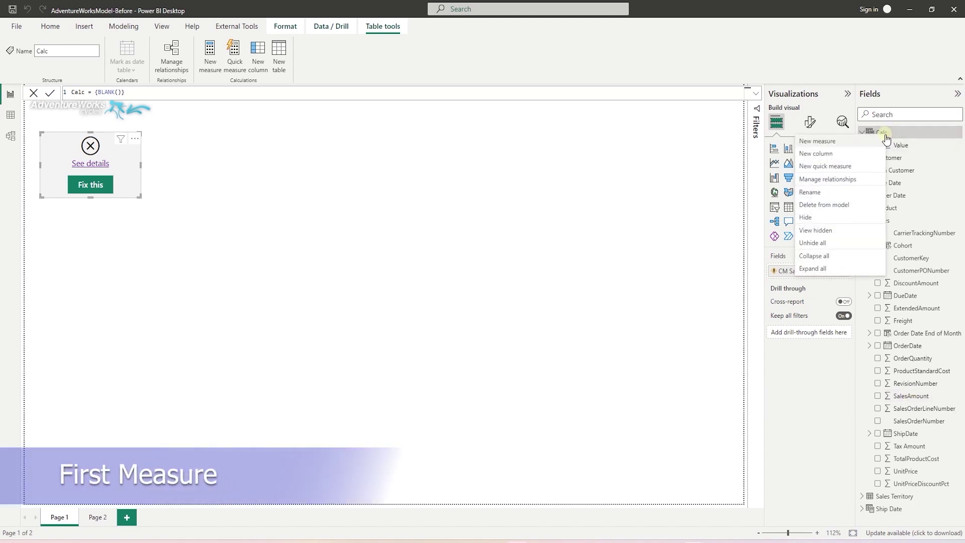
click(854, 142)
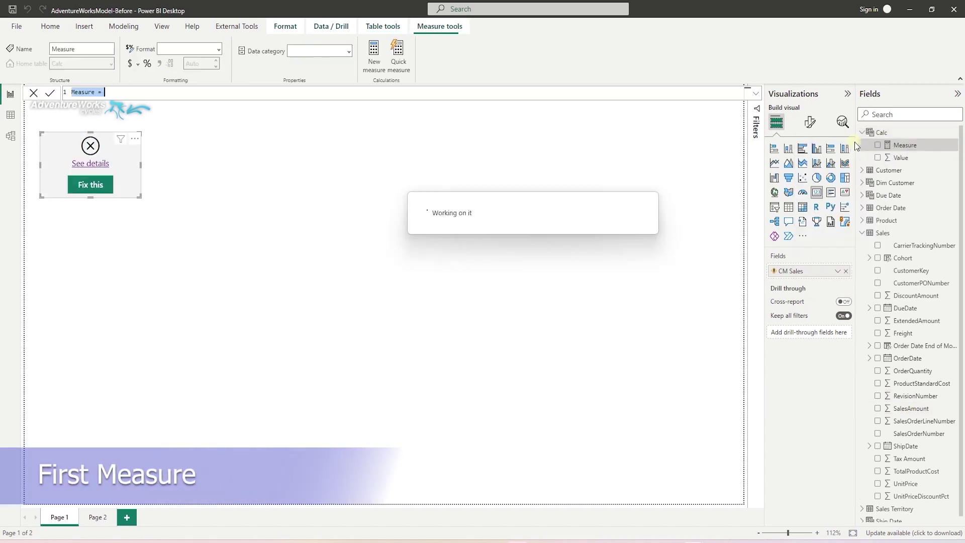
key(BackSpace)
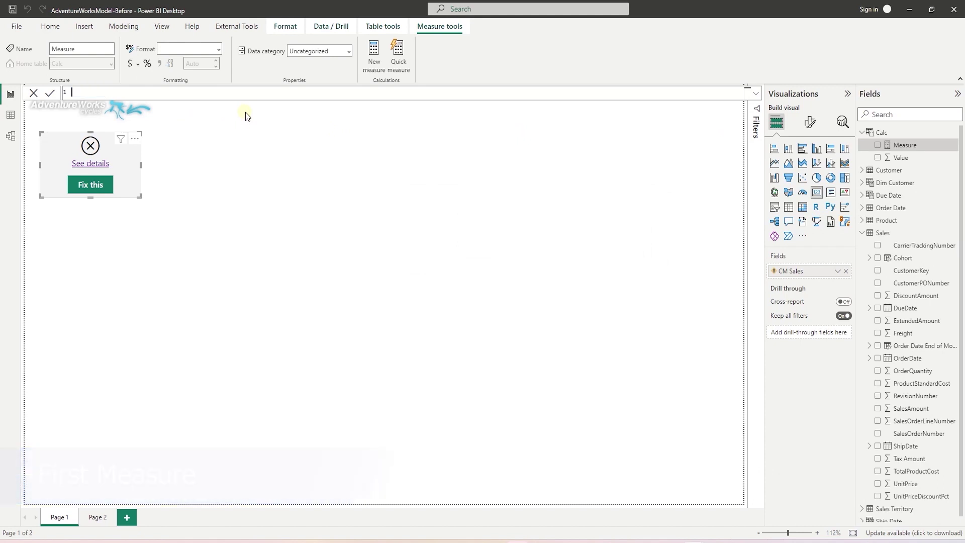
text(Sales = SUM)
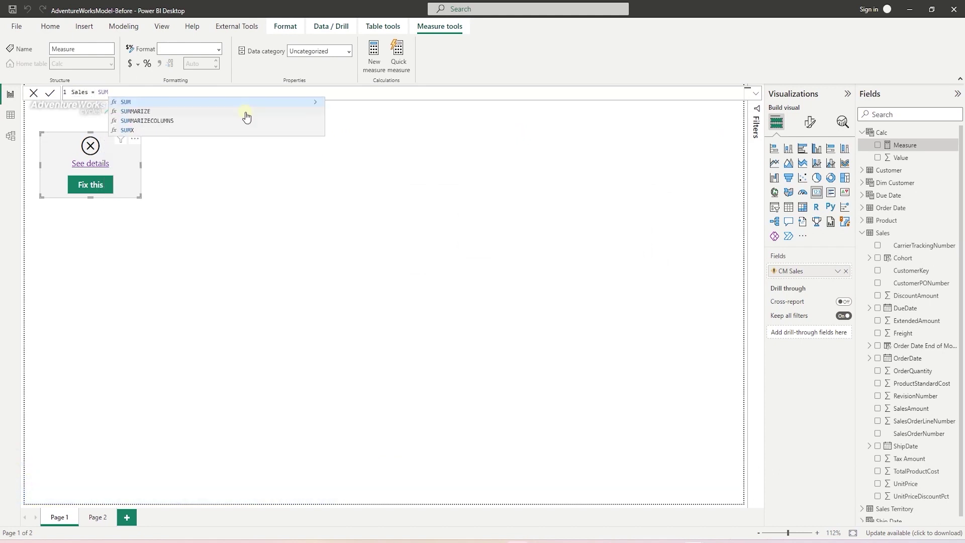
text((Sa)
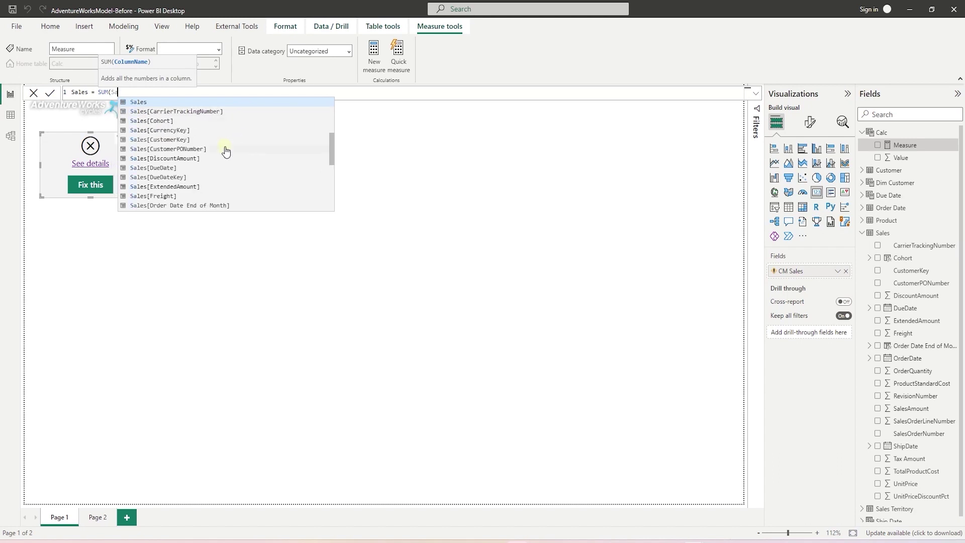
scroll(228, 172, down, 1)
scroll(229, 171, down, 1)
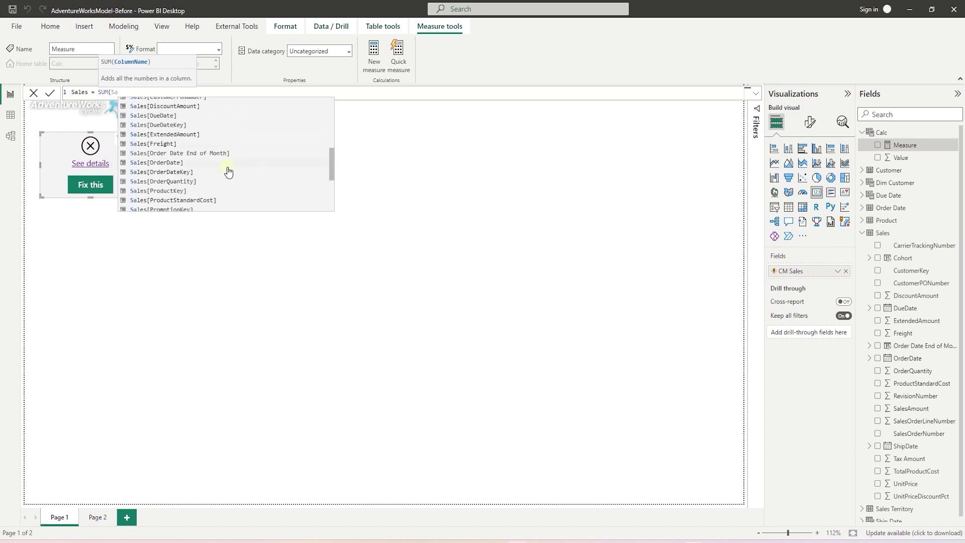
scroll(220, 188, down, 1)
click(192, 202)
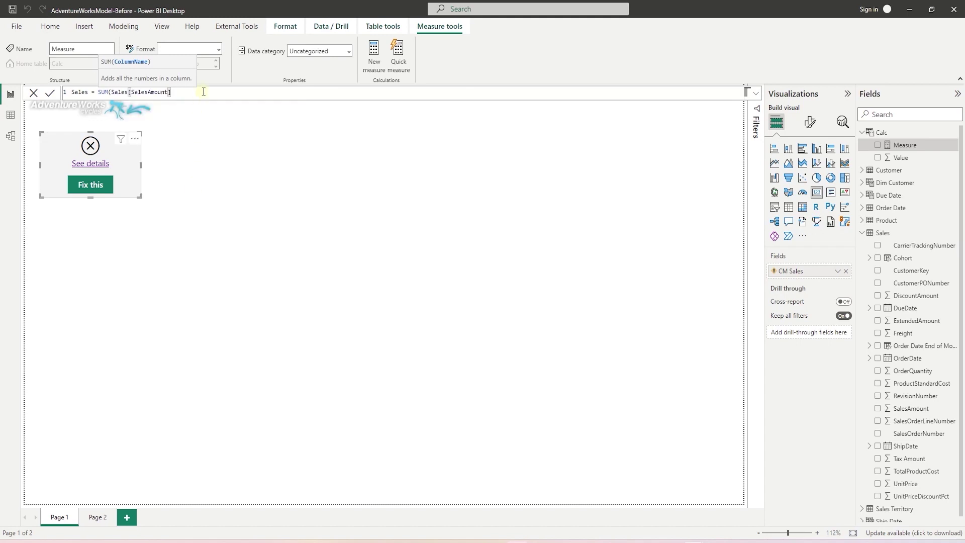
text())
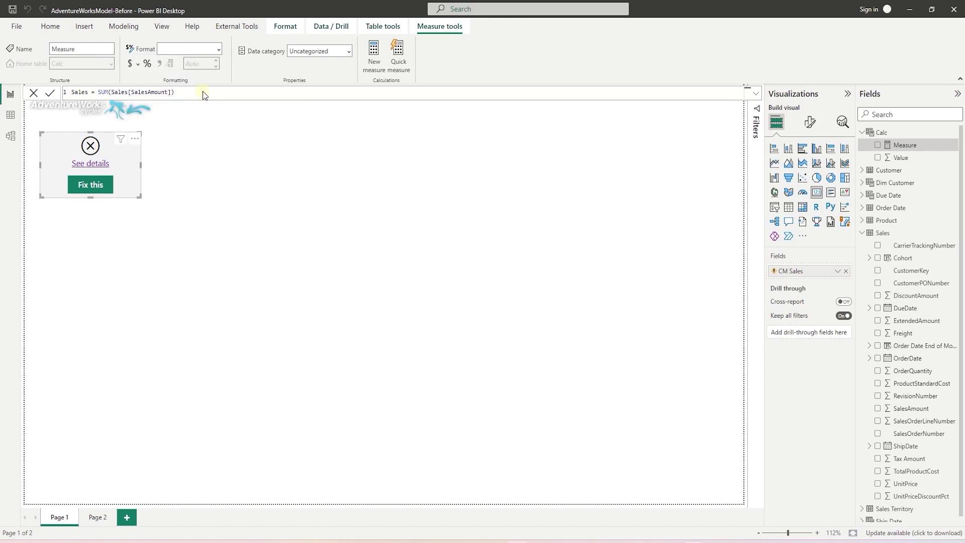
key(Return)
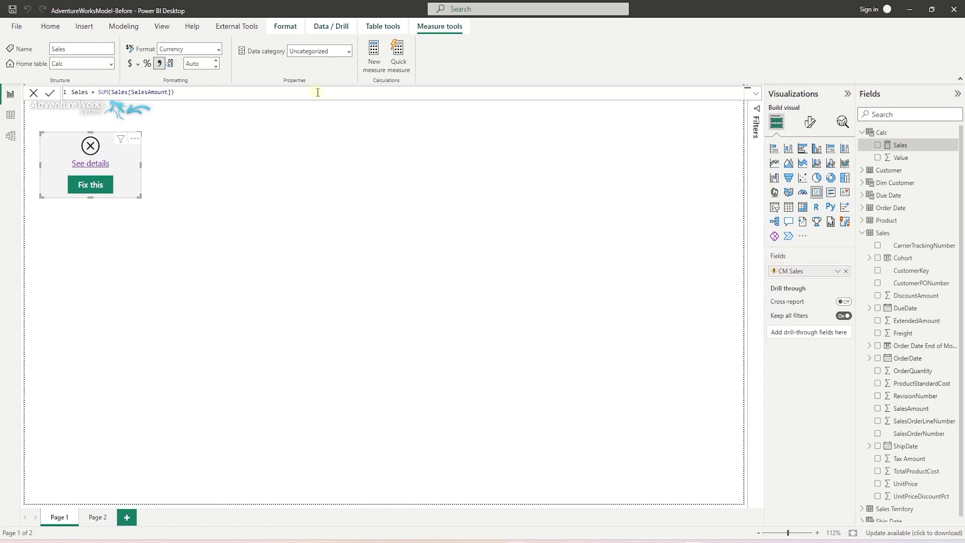
- Swap the card's field for the Sales measure, sized to show $29.36M, under the logo
click(846, 272)
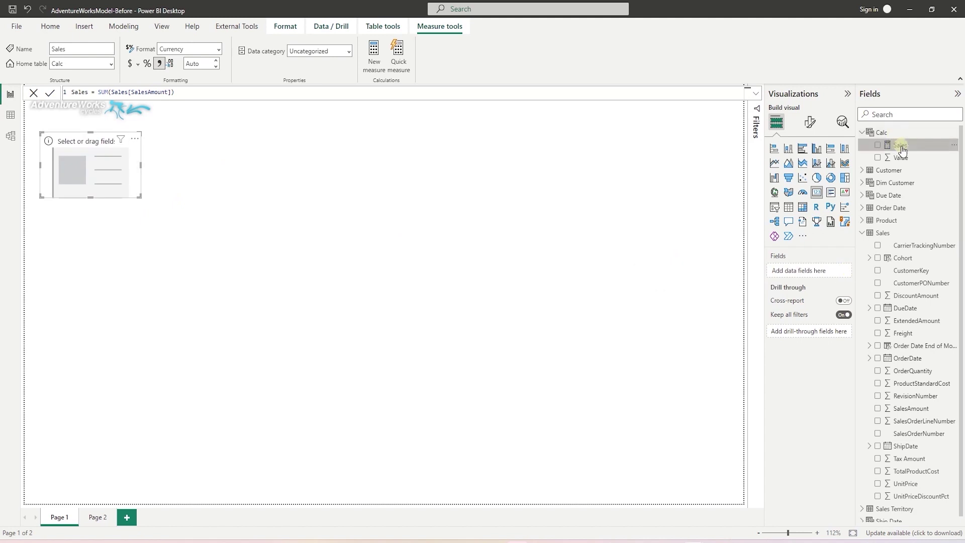
drag(900, 145, 805, 275)
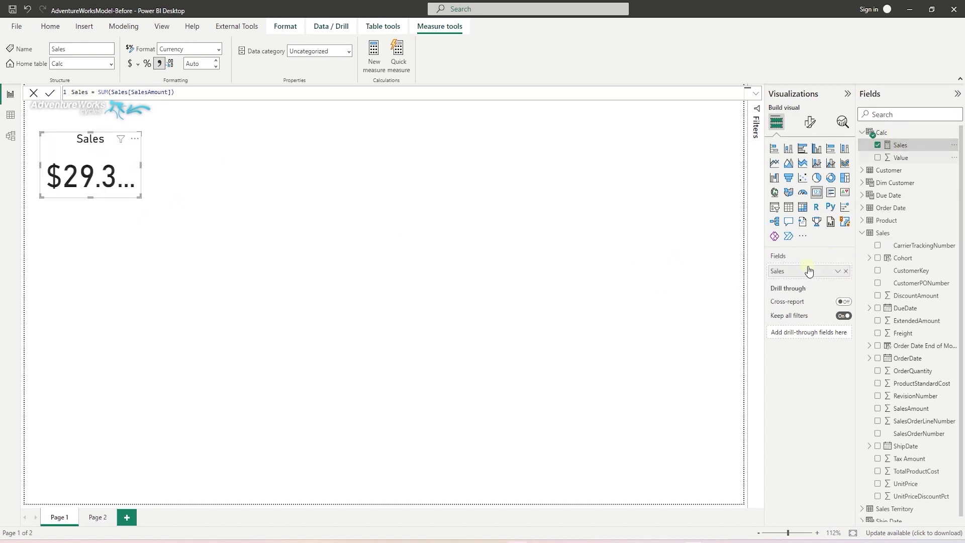
drag(134, 196, 169, 190)
drag(140, 146, 125, 143)
click(243, 167)
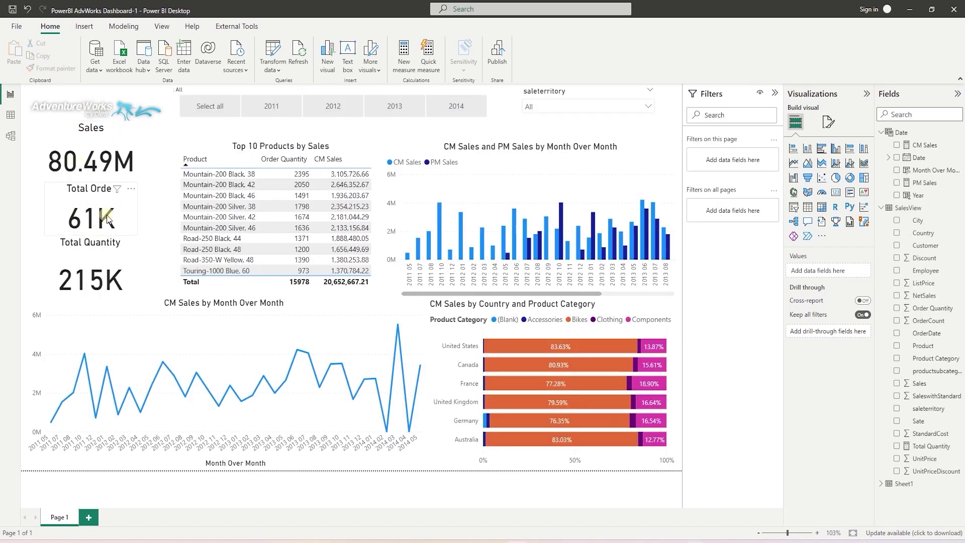
- Add a second card showing Count (Distinct) of SalesOrderNumber, 27.66K, aligned beneath the Sales card
key(alt+Tab)
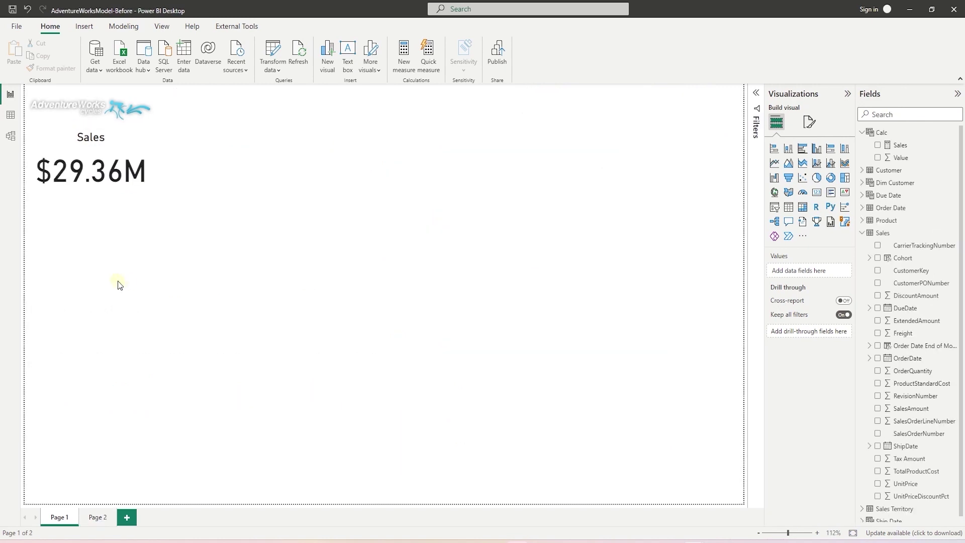
key(ctrl+v)
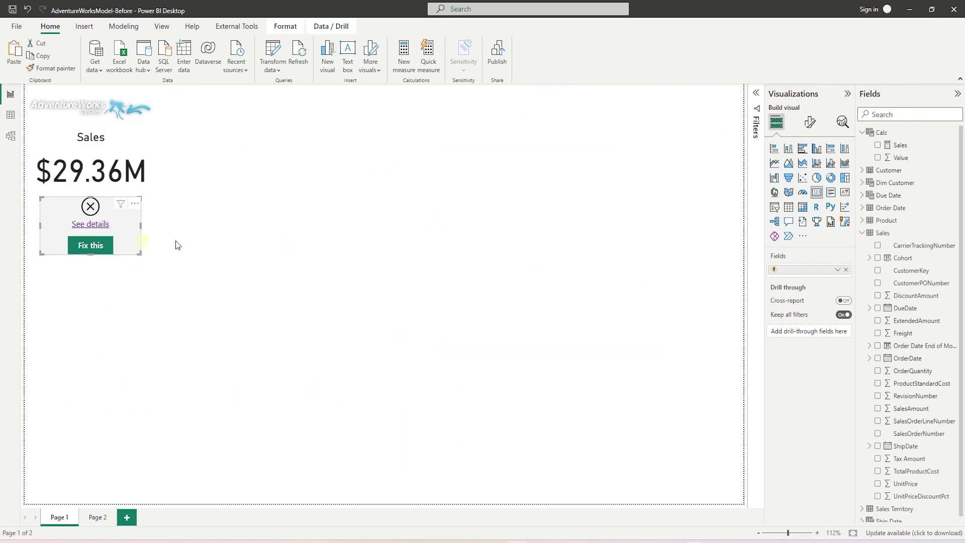
click(846, 270)
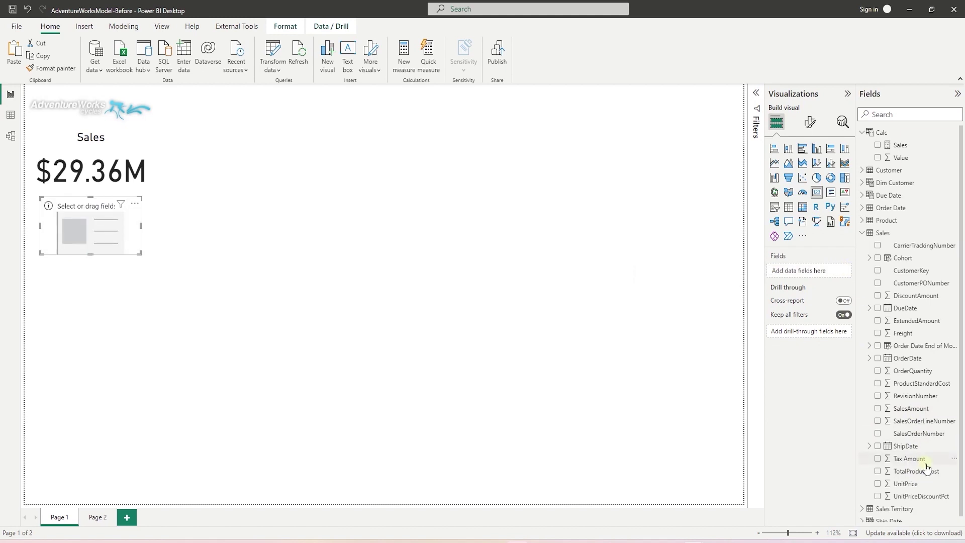
drag(918, 432, 812, 278)
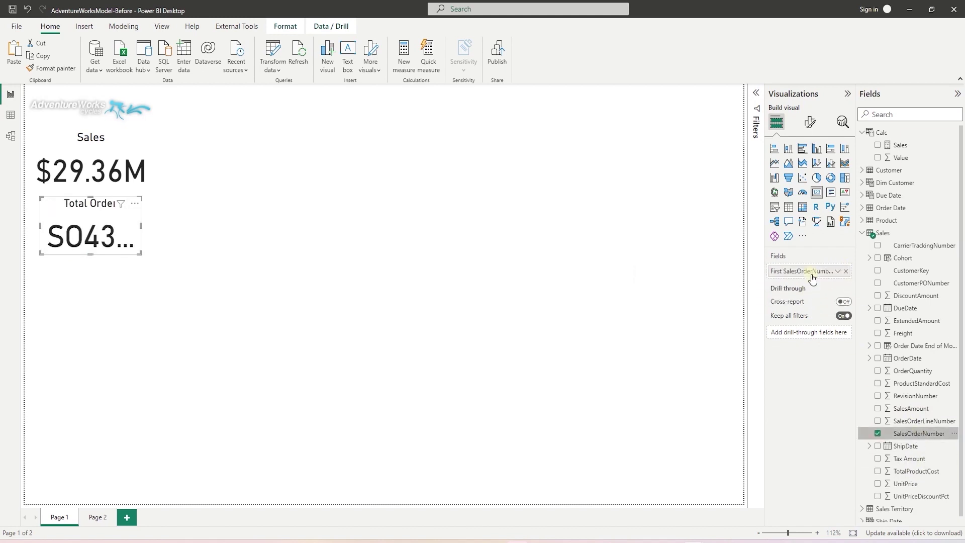
click(837, 270)
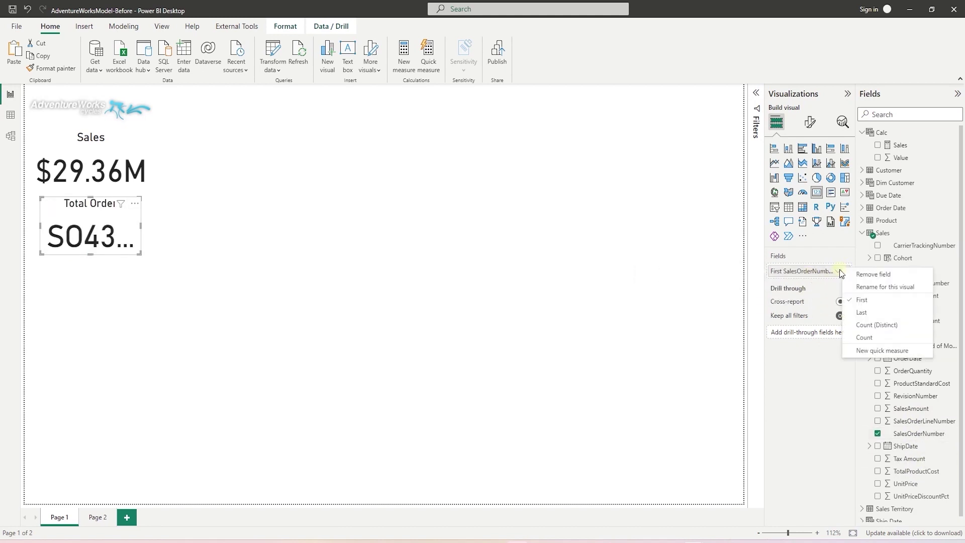
click(884, 327)
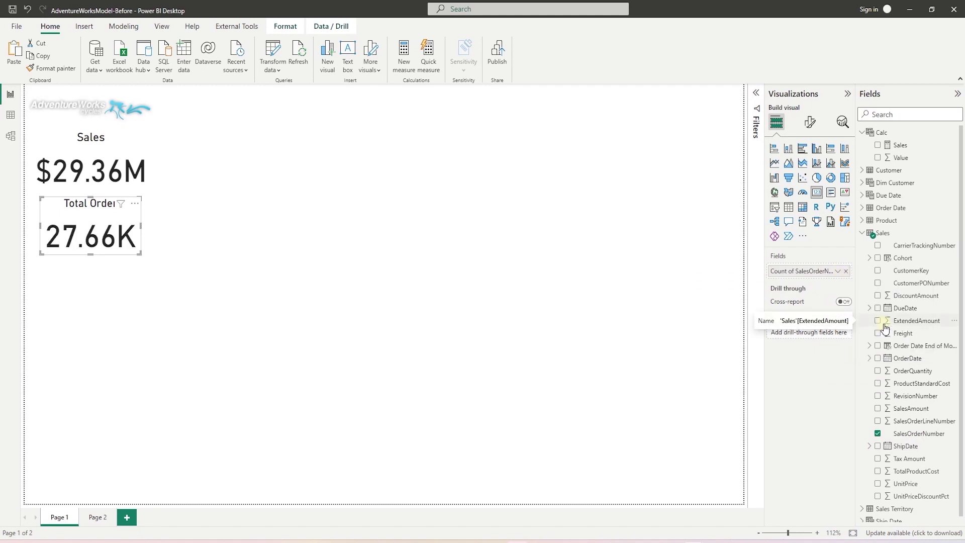
drag(140, 253, 154, 260)
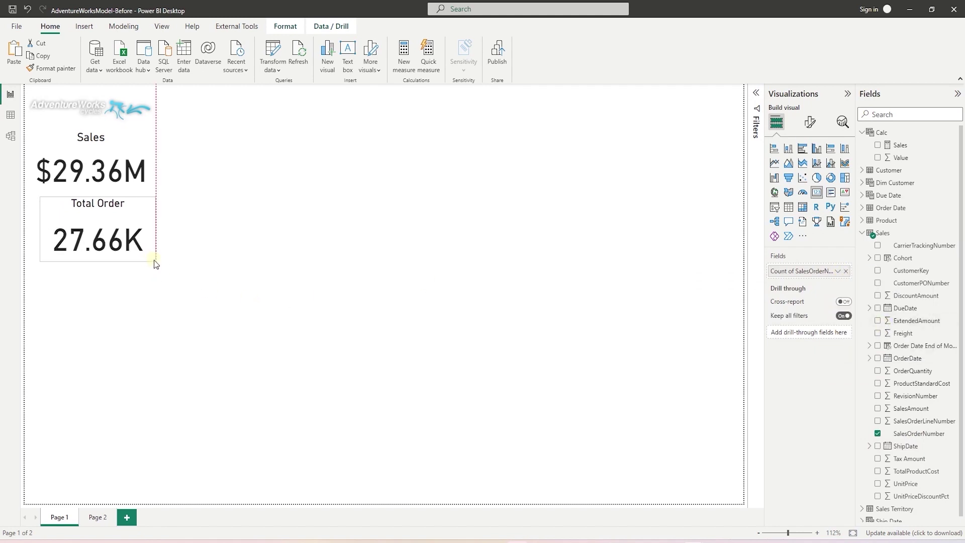
drag(143, 222, 137, 220)
click(224, 221)
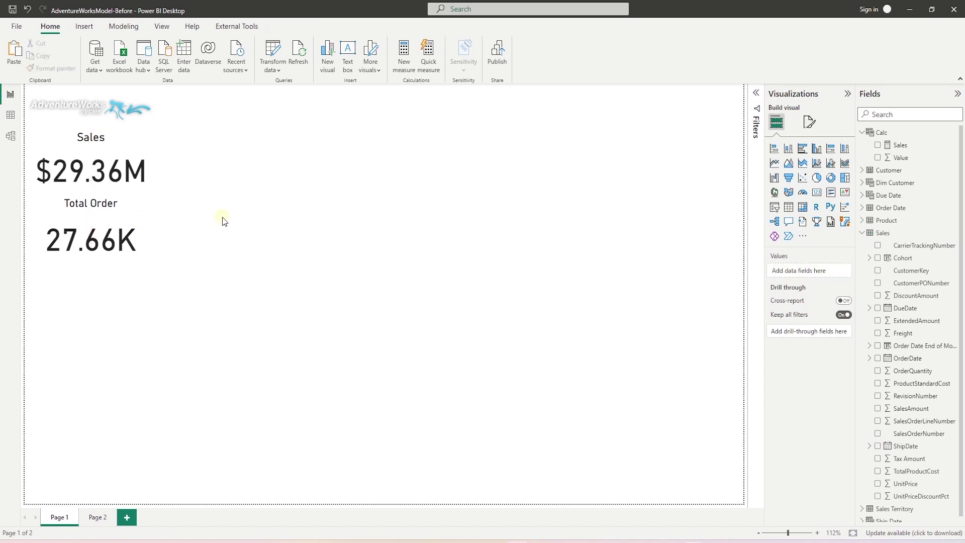
- Clear the Total Order card's field and create OrderCount = DISTINCTCOUNT(Sales[SalesOrderNumber]) in Calc
click(129, 212)
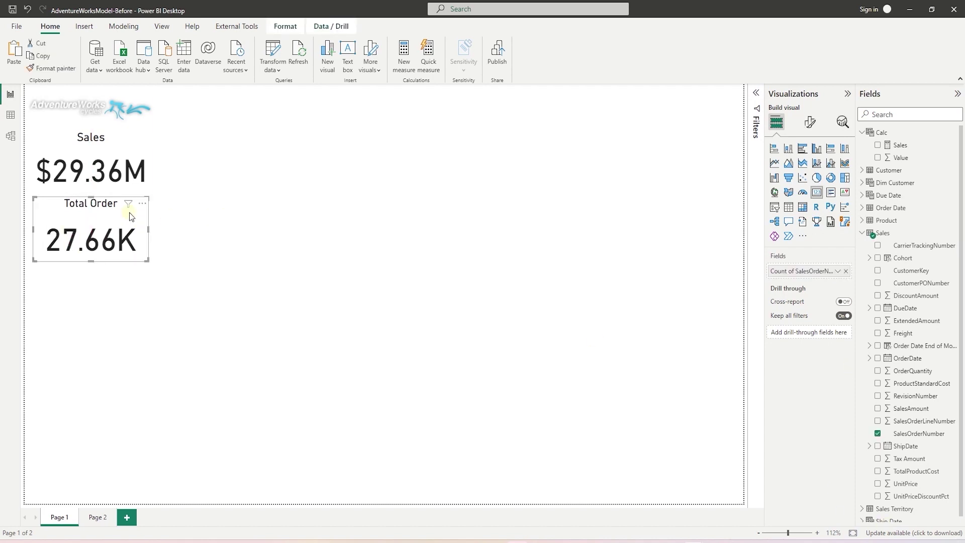
click(848, 271)
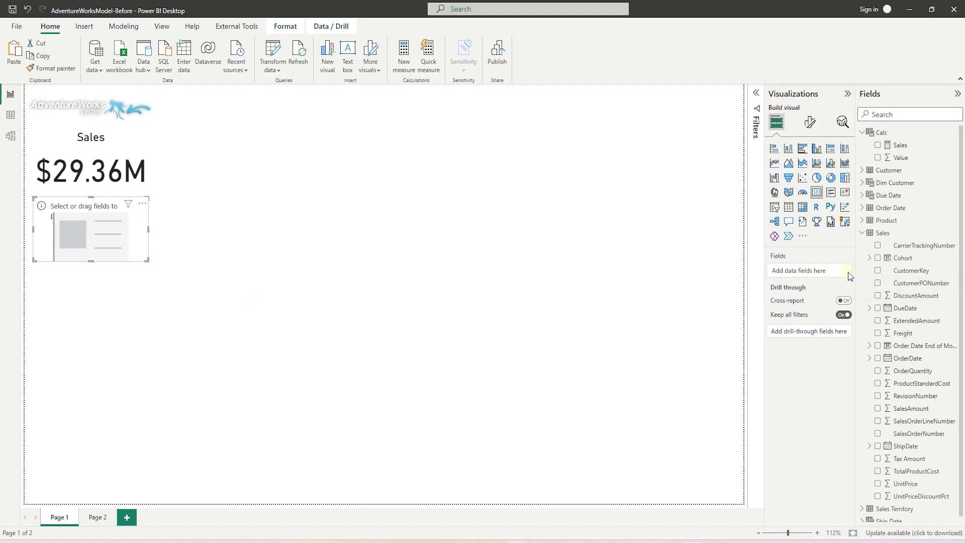
right_click(885, 135)
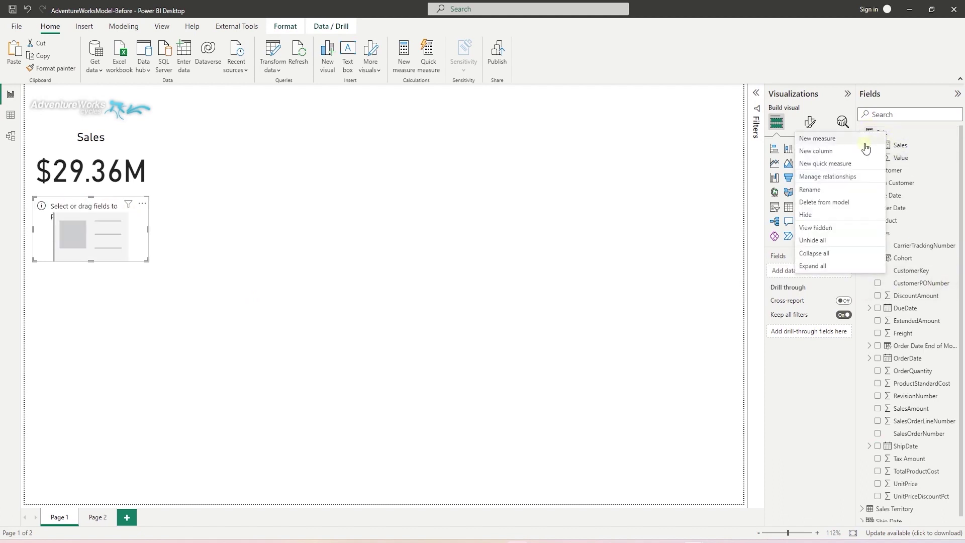
click(817, 138)
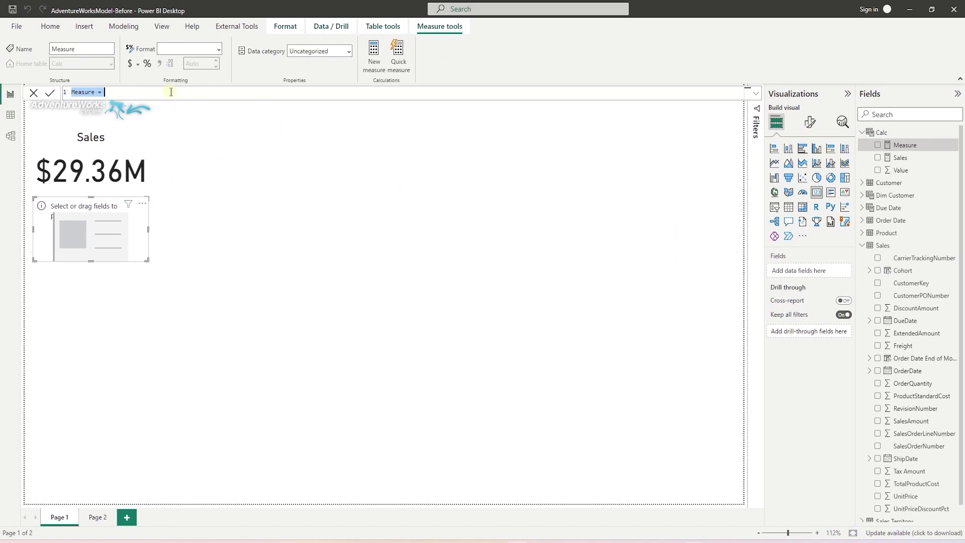
text(OrderCount = DISTINCTCOUNT()
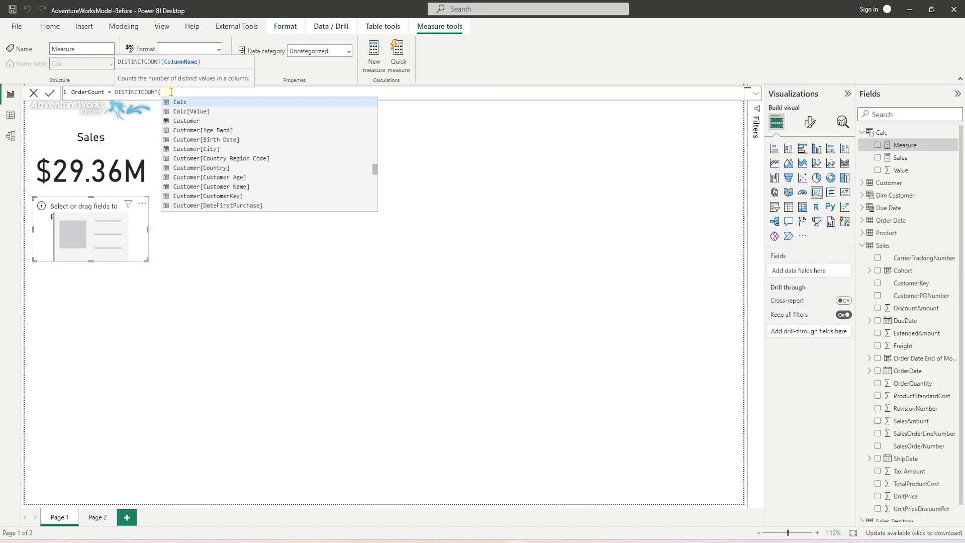
text(Sales[SalesO)
double_click(239, 196)
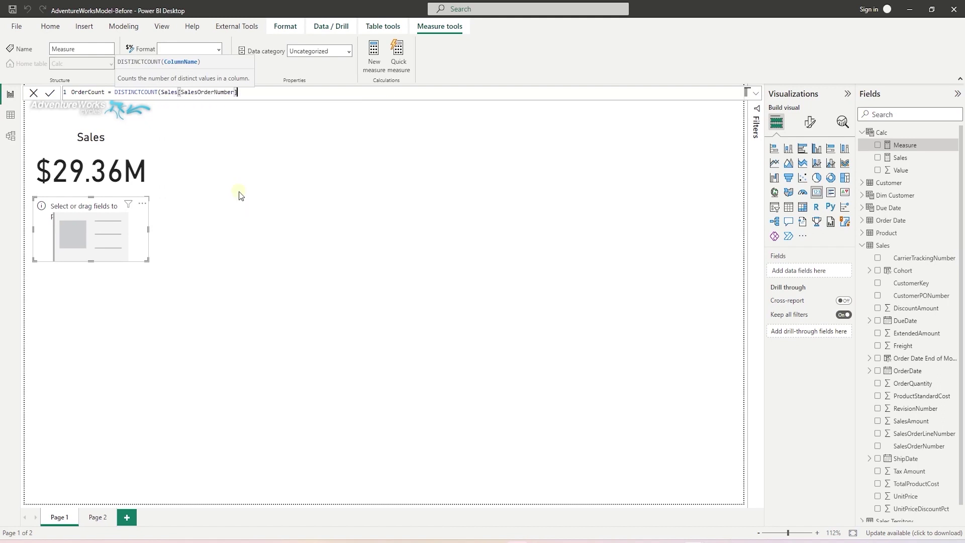
text())
key(Return)
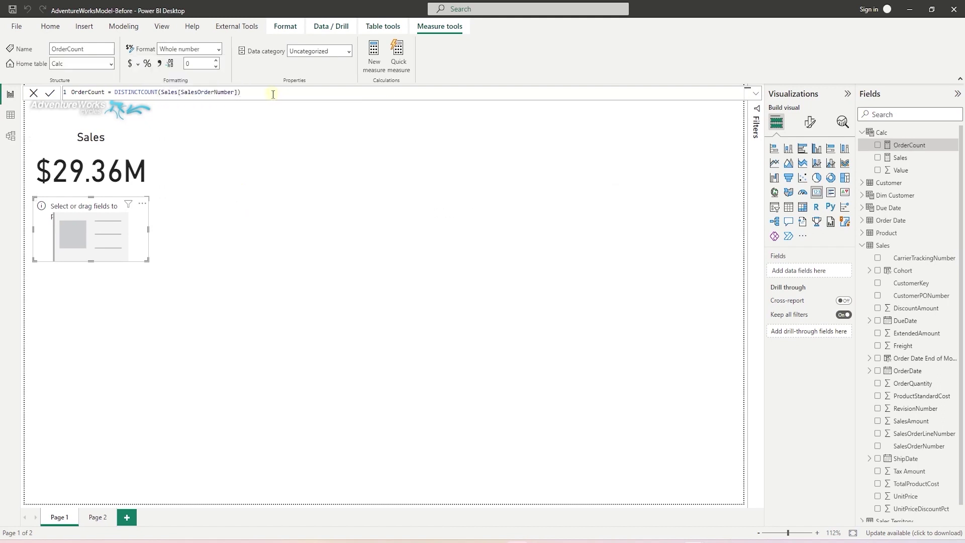
- Show OrderCount on the widened Total Order card as 28K, and paste a third card
drag(907, 145, 819, 272)
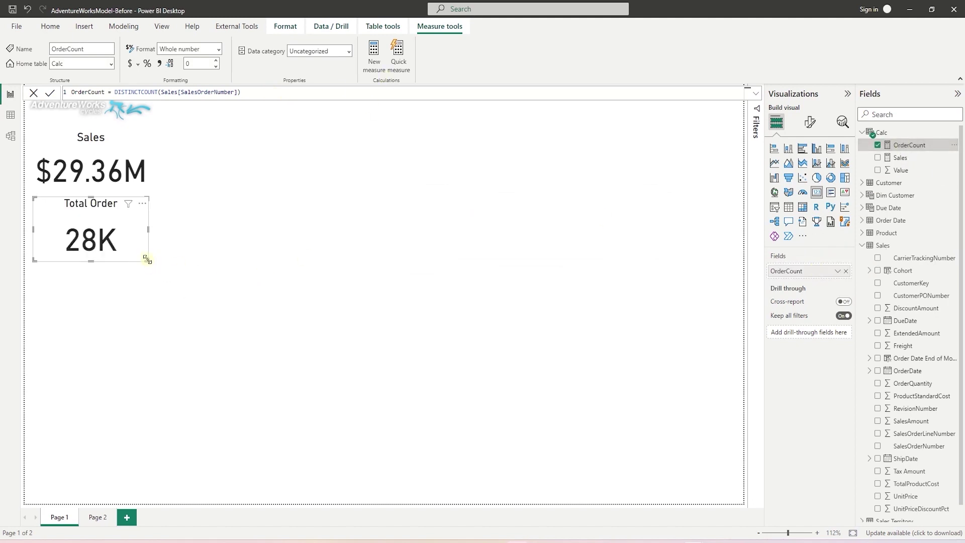
drag(147, 259, 155, 263)
click(319, 231)
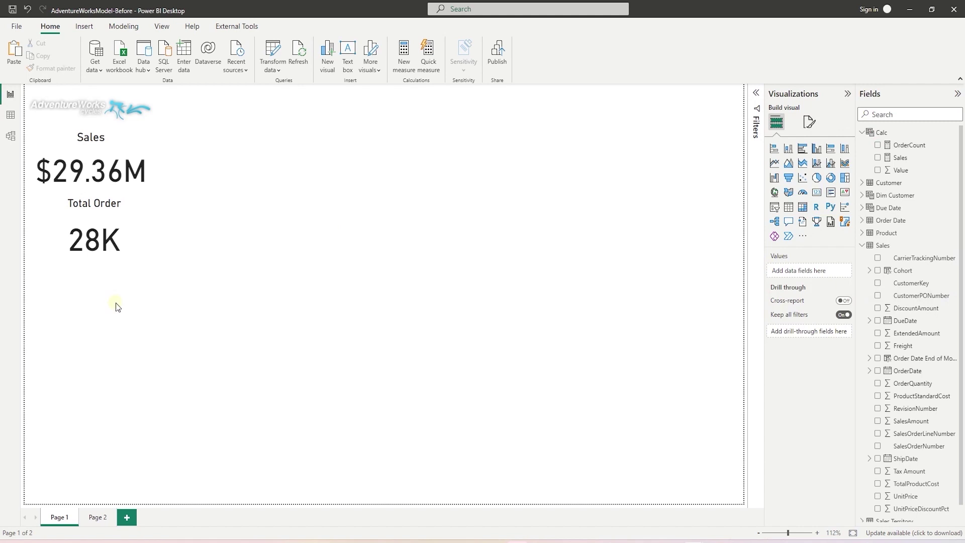
key(ctrl+v)
- Position the new card and create the measure QuantitySold = SUM(Sales[OrderQuantity]) in Calc
drag(129, 297, 131, 294)
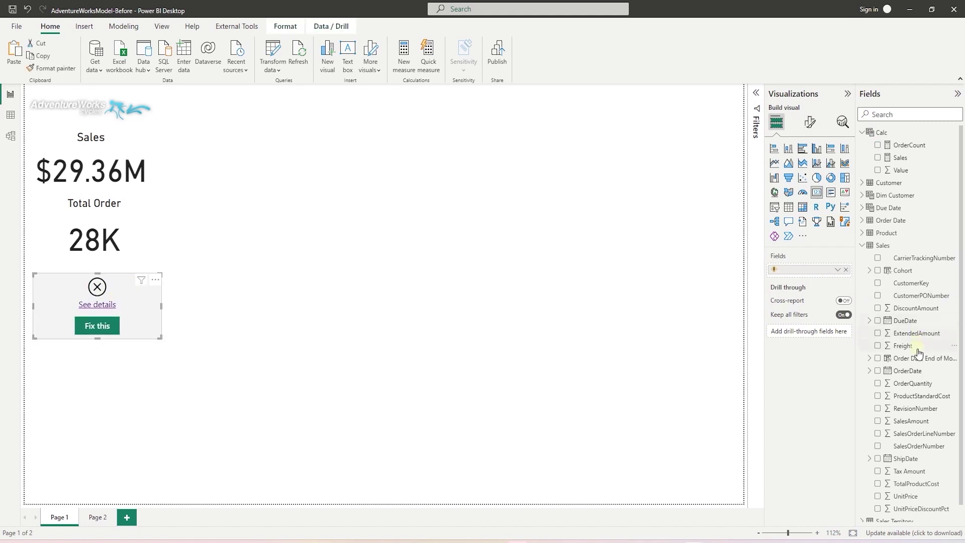
right_click(879, 132)
click(851, 139)
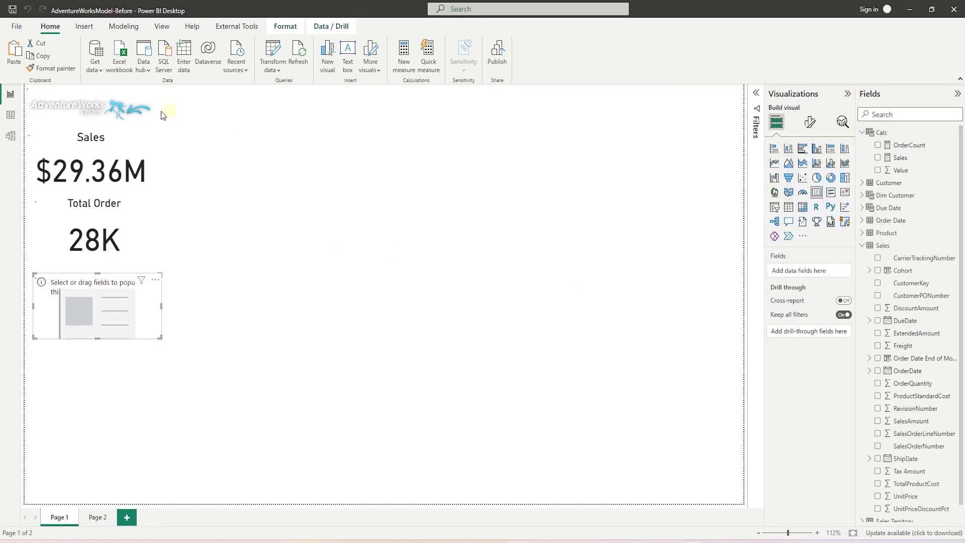
key(BackSpace)
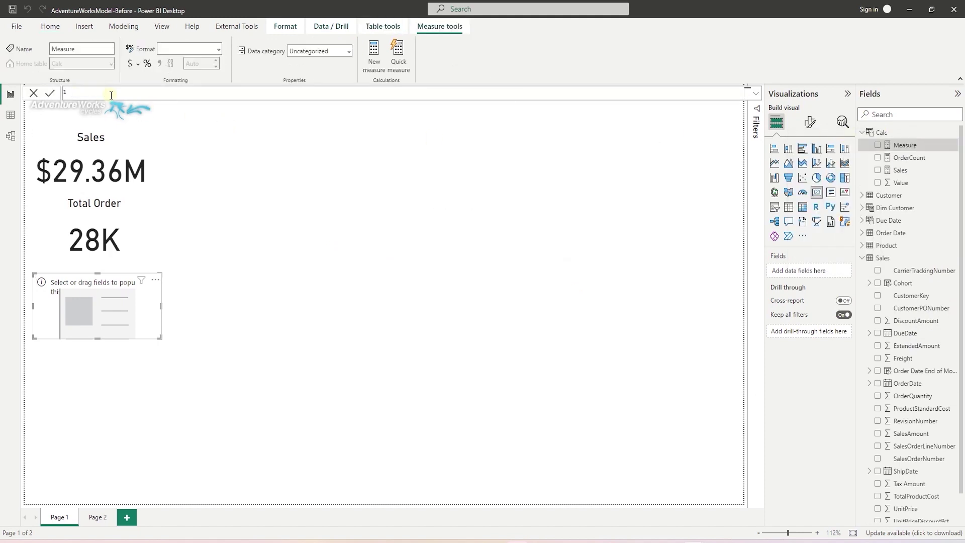
text(QuantitySold = SUM(sales)
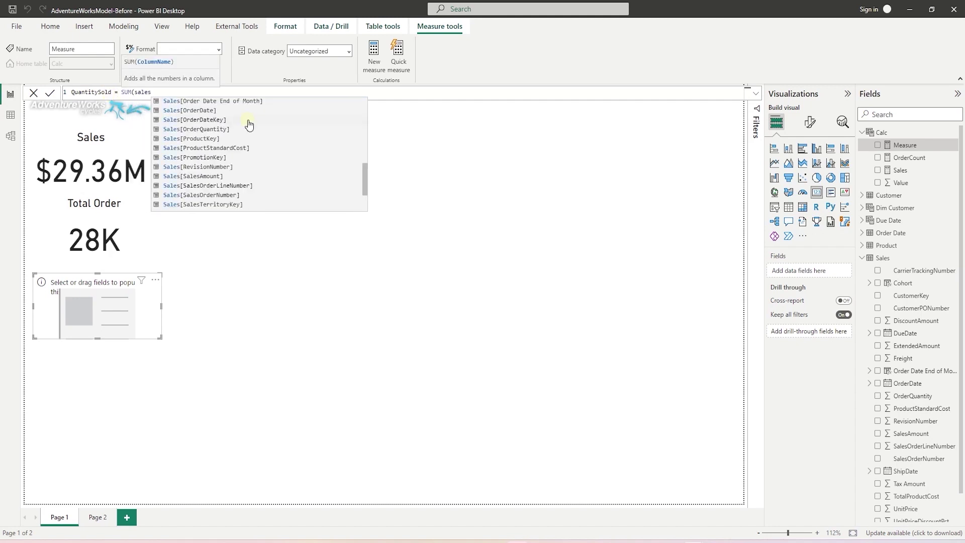
click(212, 132)
text())
key(Return)
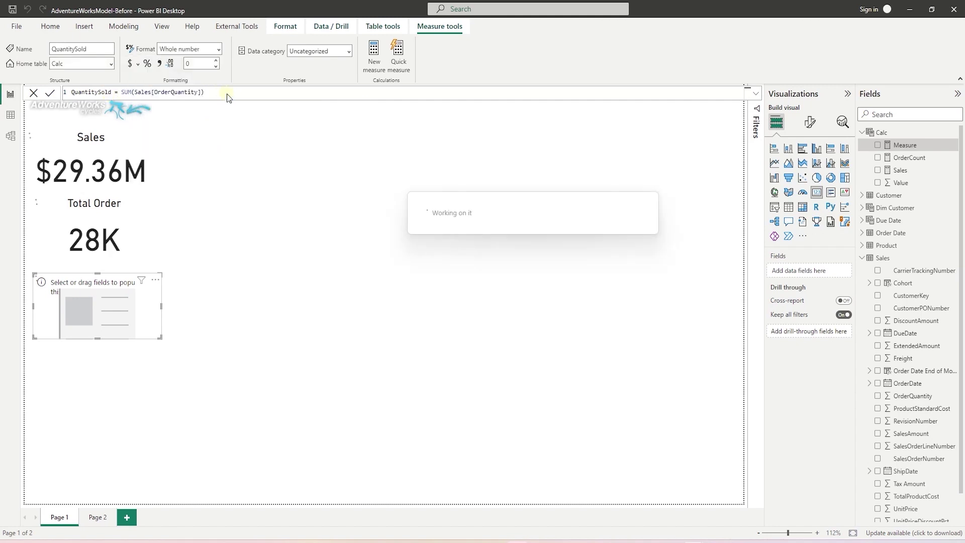
- Put QuantitySold on the third card so it shows Quantity 60K
drag(907, 159, 825, 276)
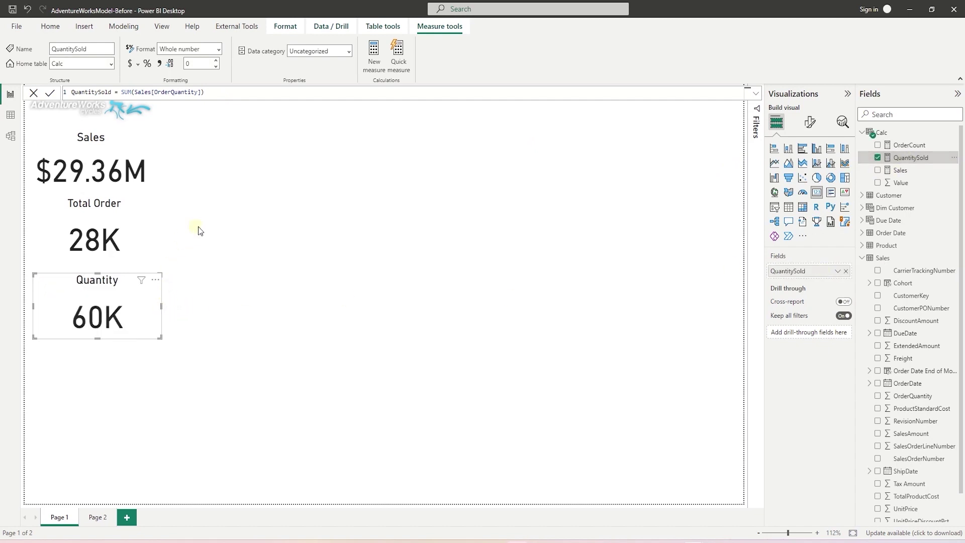
click(157, 216)
click(146, 158)
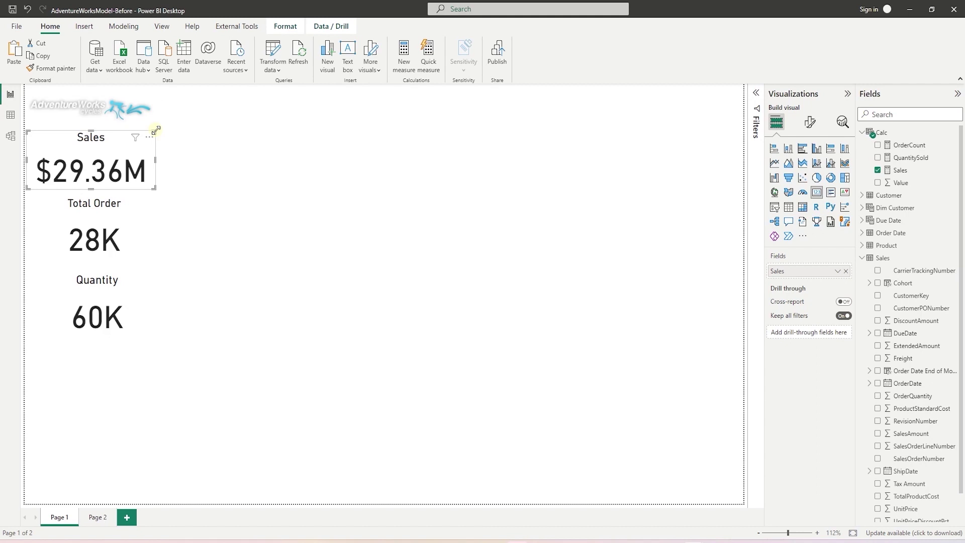
- Set the Sales card's callout value to 0 decimal places ($29M), then paste the products table
key(Escape)
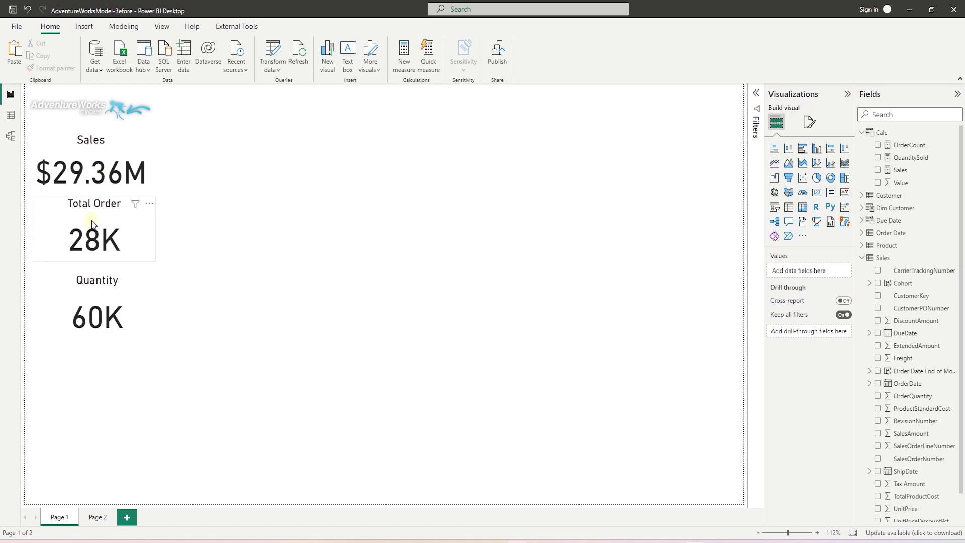
click(145, 164)
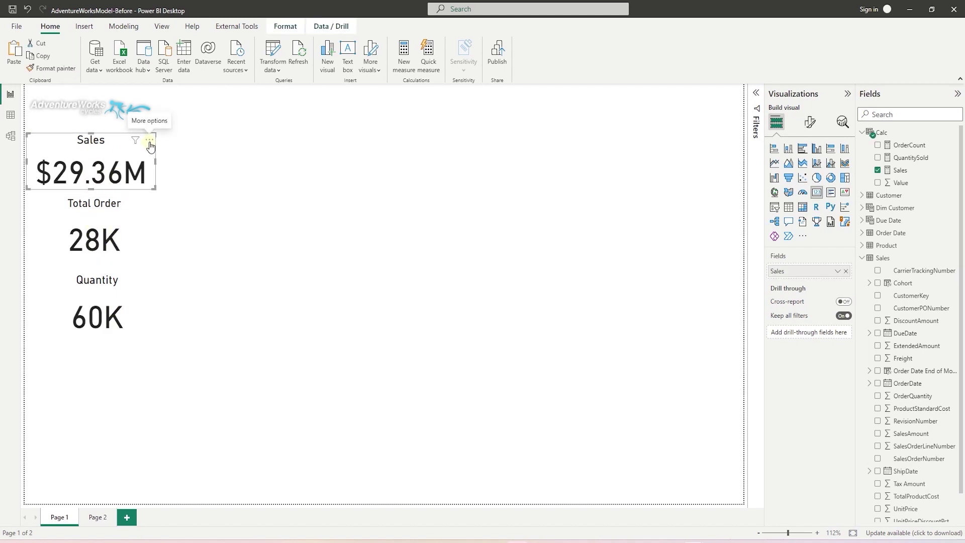
click(809, 122)
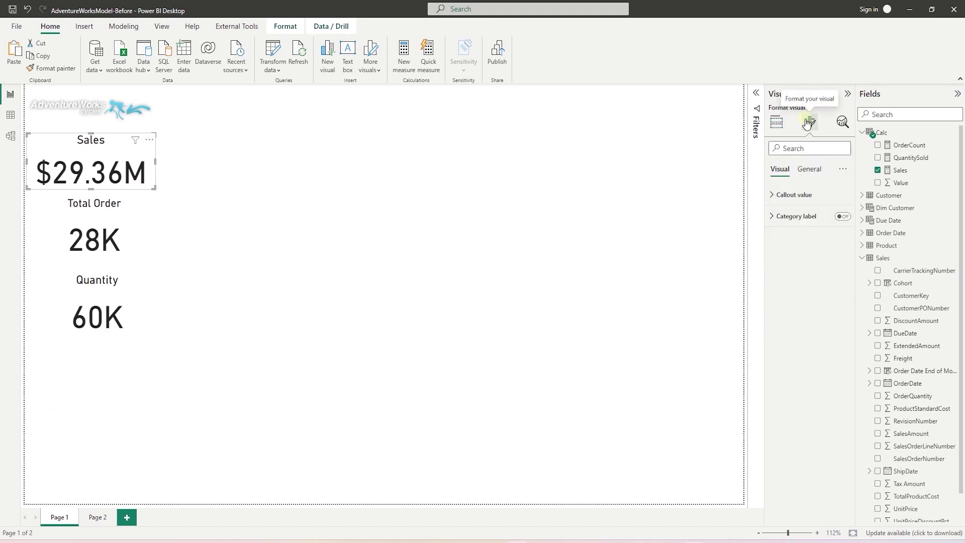
click(786, 195)
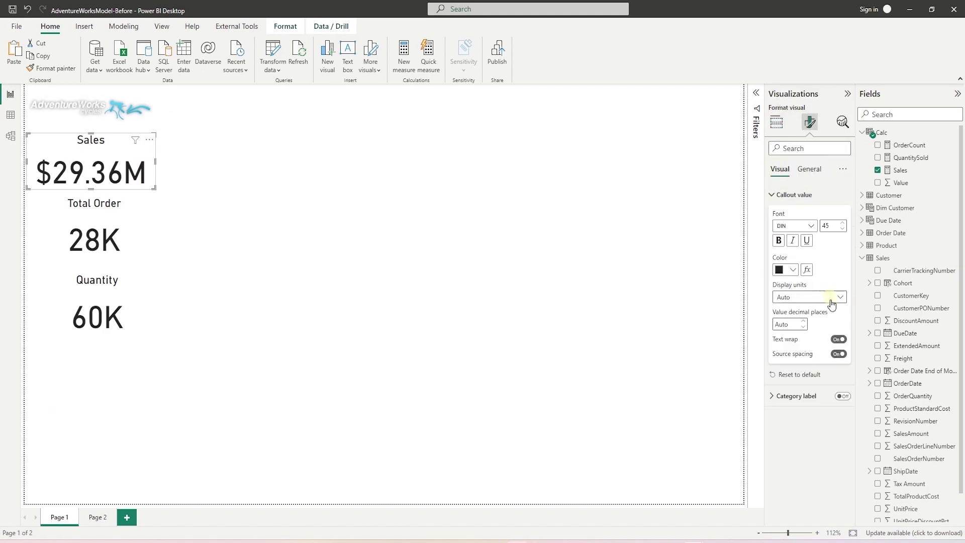
click(784, 323)
text(0)
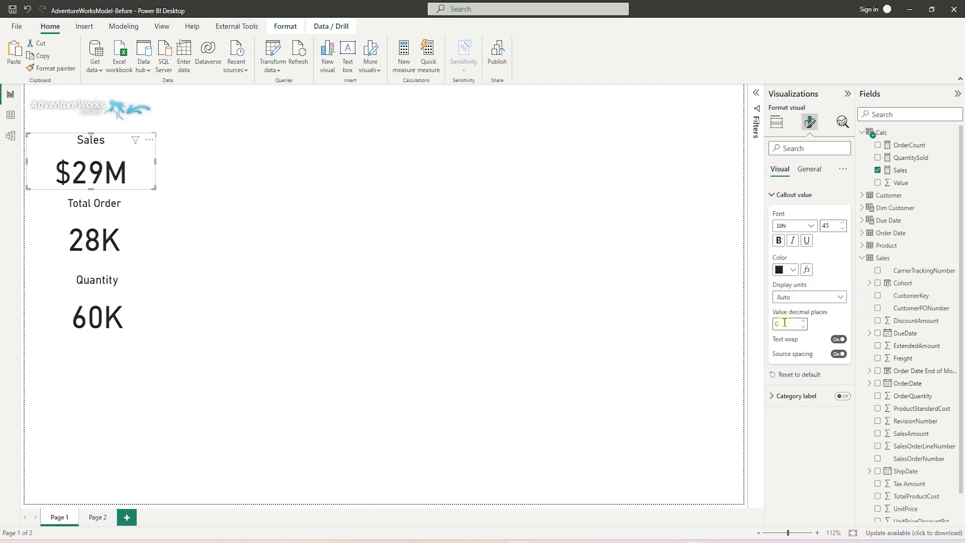
click(405, 236)
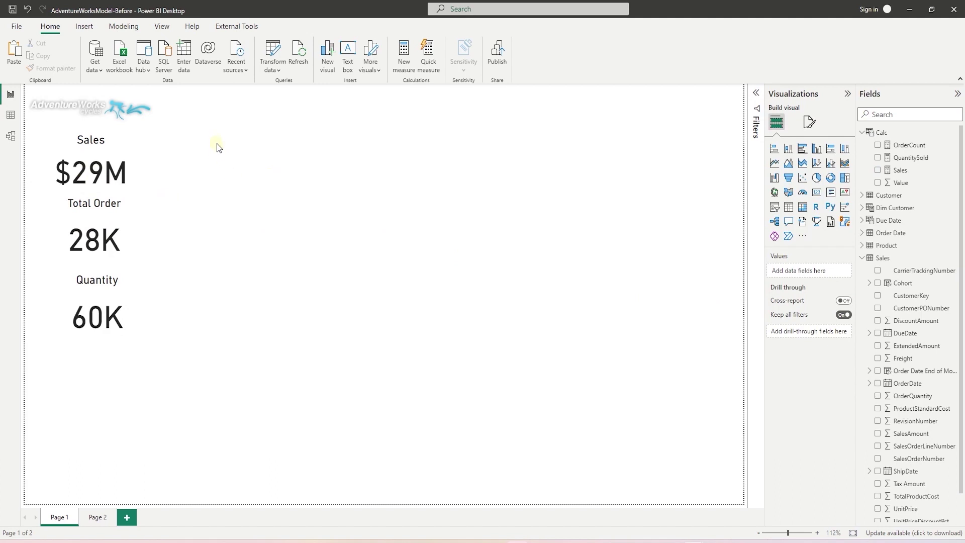
key(ctrl+v)
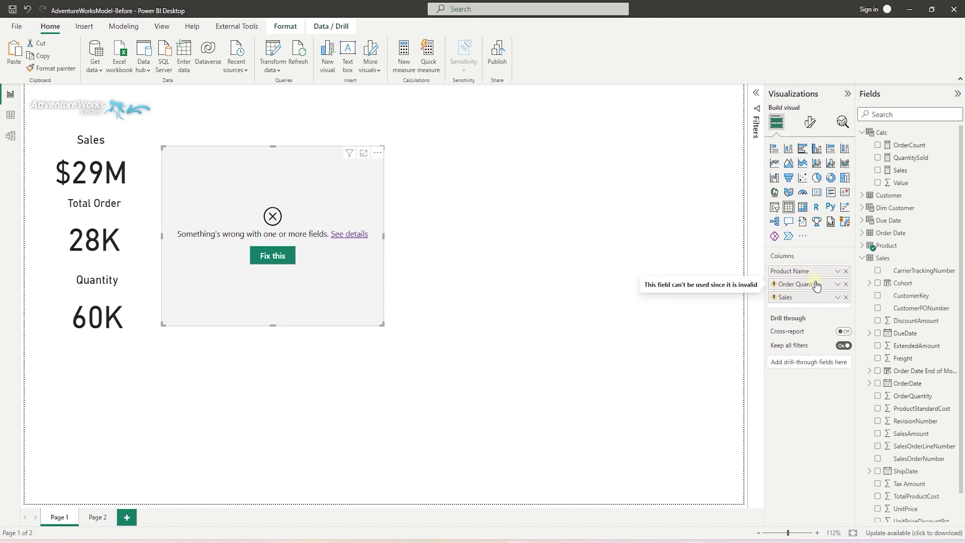
- Swap the table's broken Order Quantity and Sales columns for QuantitySold and Calc Sales; clear the Product Name filter
click(845, 285)
drag(910, 157, 848, 280)
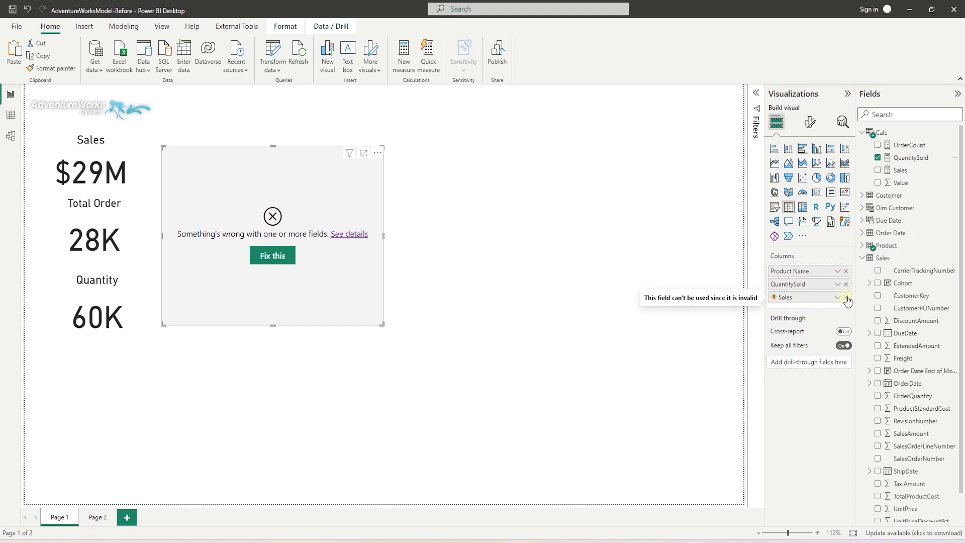
click(845, 297)
drag(900, 170, 819, 292)
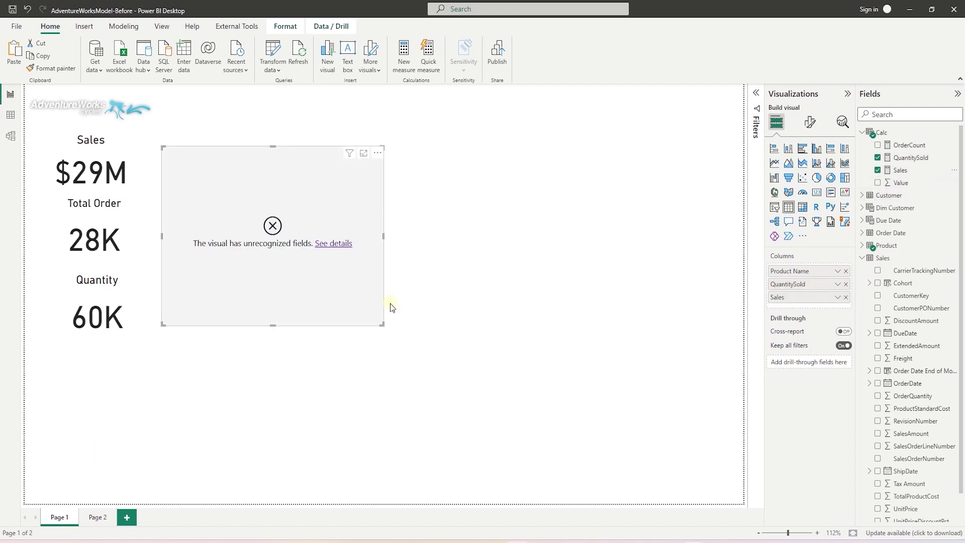
click(756, 95)
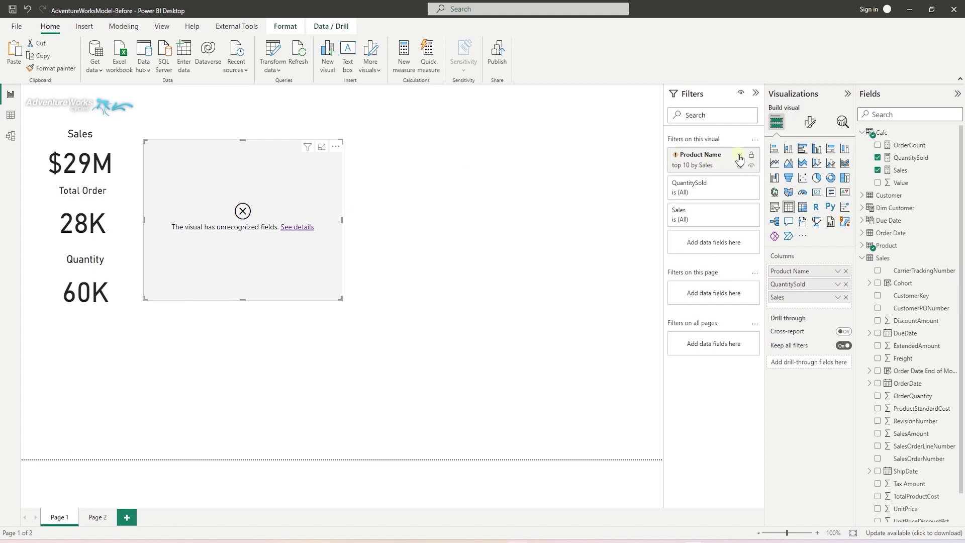
click(739, 155)
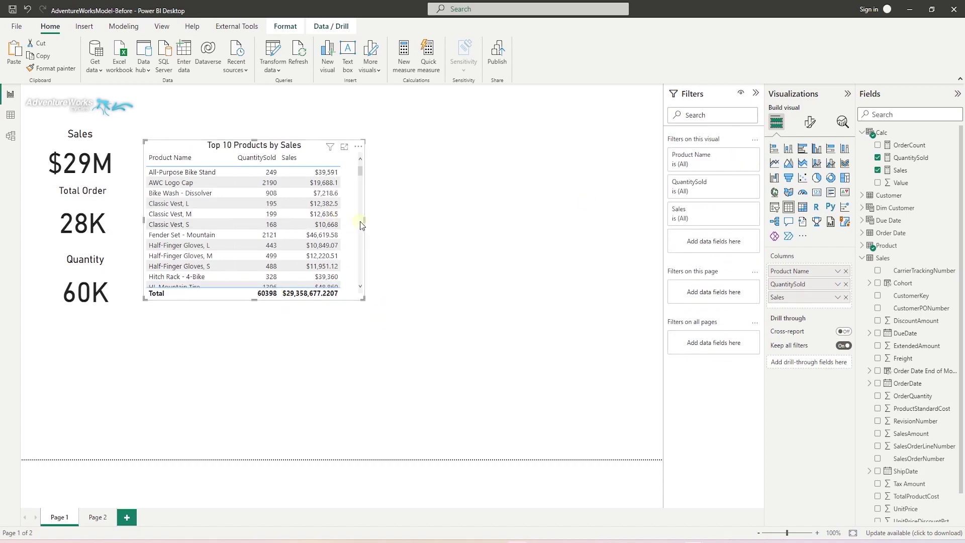
- Filter the table's Product Name to the Top 10 by Sales
drag(364, 221, 393, 221)
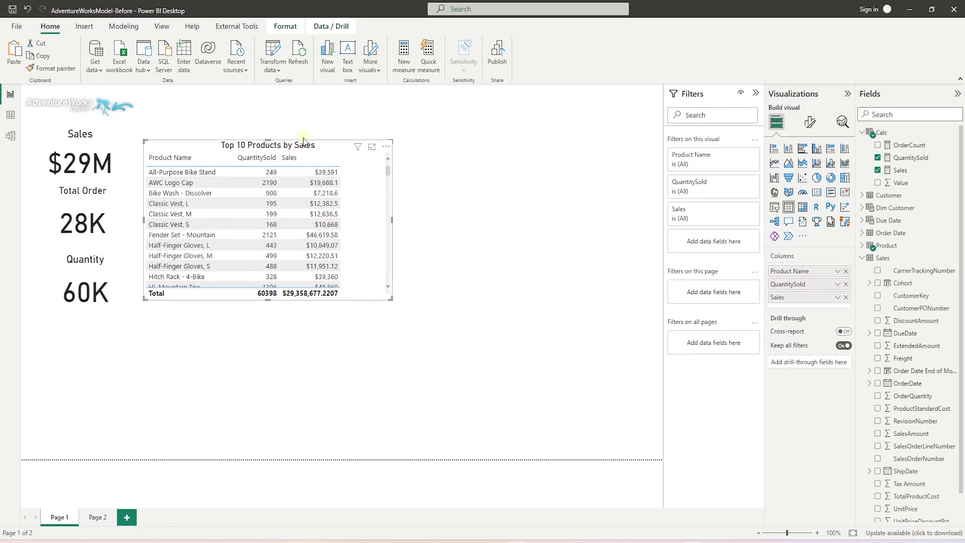
click(737, 158)
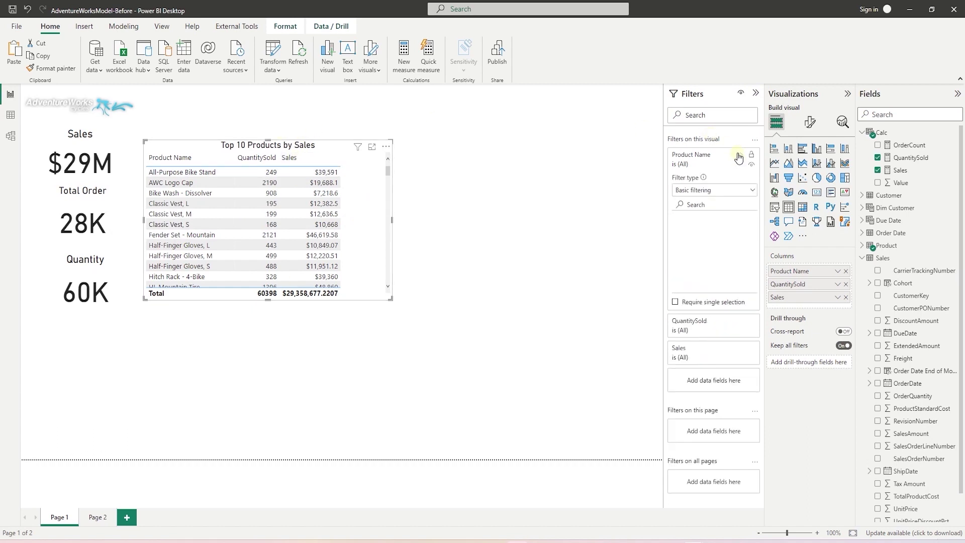
click(750, 190)
click(687, 231)
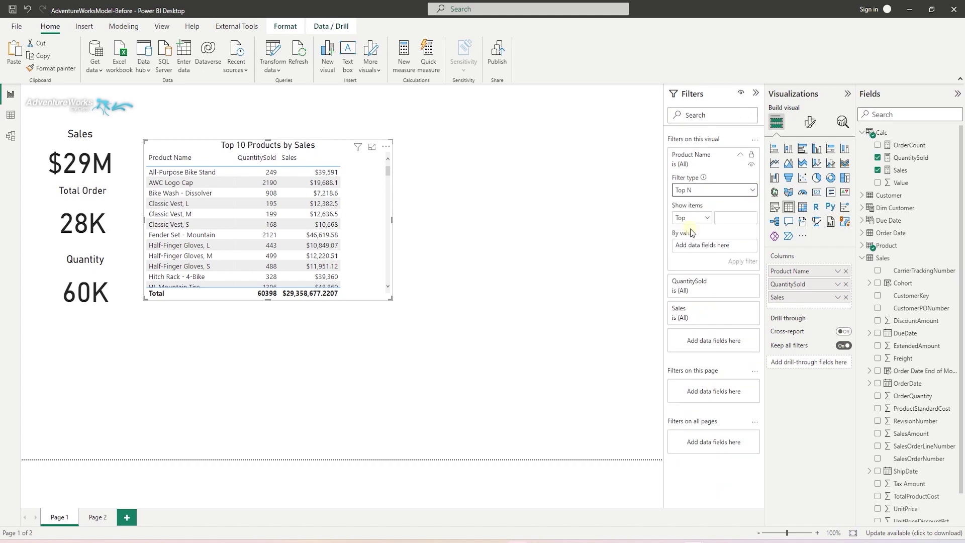
click(741, 217)
text(10)
drag(900, 171, 697, 245)
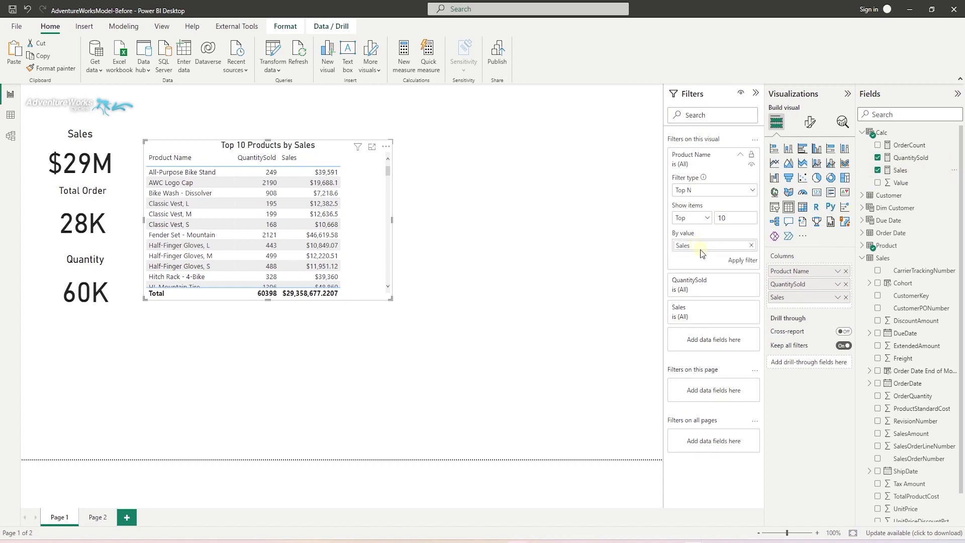
click(749, 260)
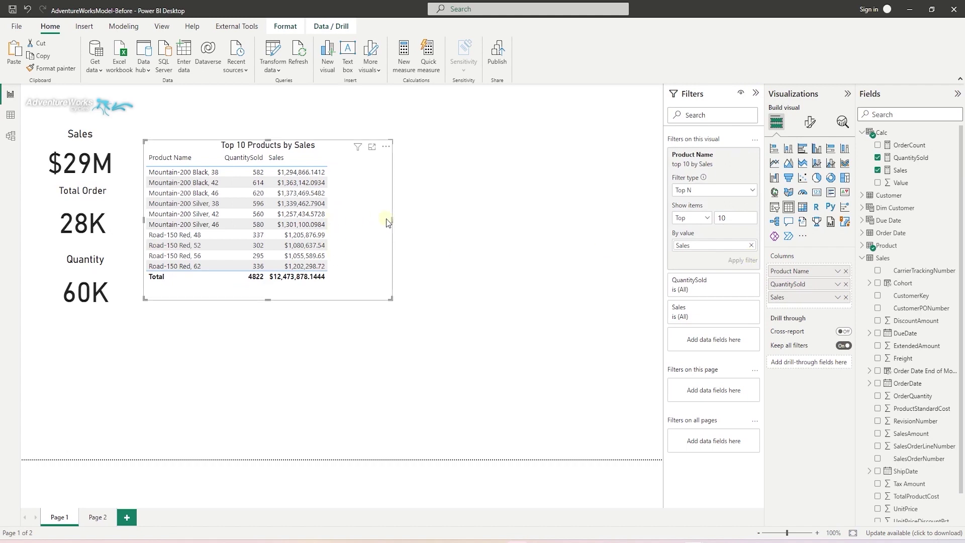
- Shrink the products table to fit its columns and rows, and move it beside the KPI cards
drag(392, 217, 342, 220)
click(433, 185)
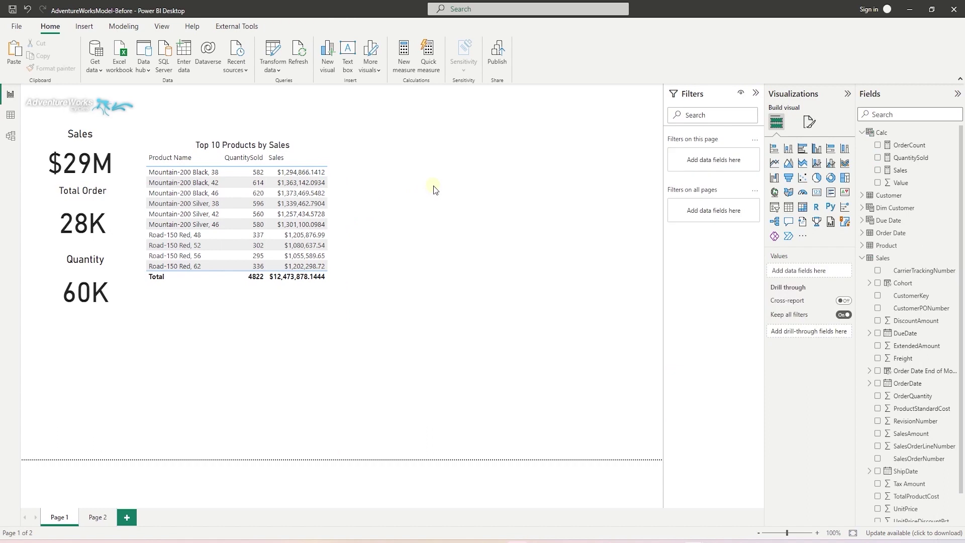
click(261, 299)
drag(244, 301, 245, 285)
click(393, 196)
drag(227, 279, 212, 279)
click(351, 407)
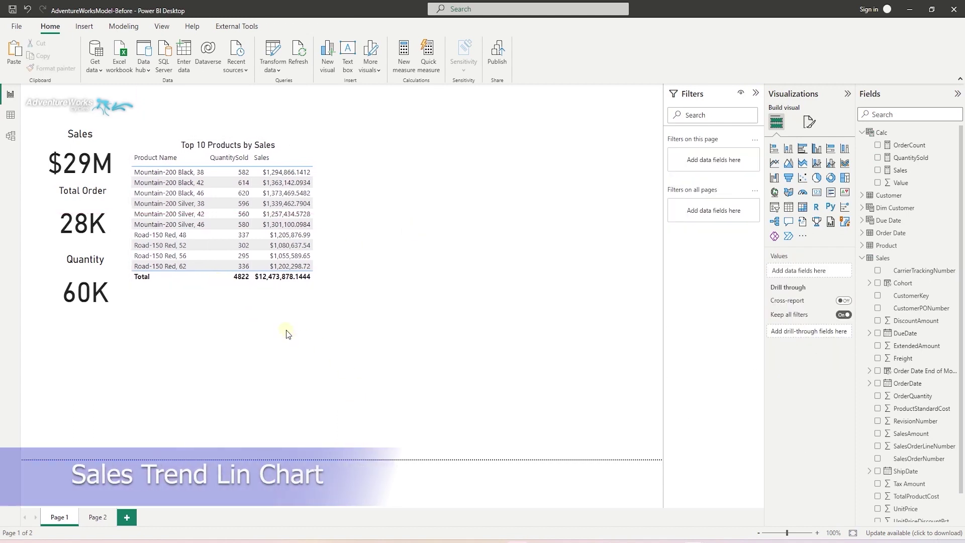